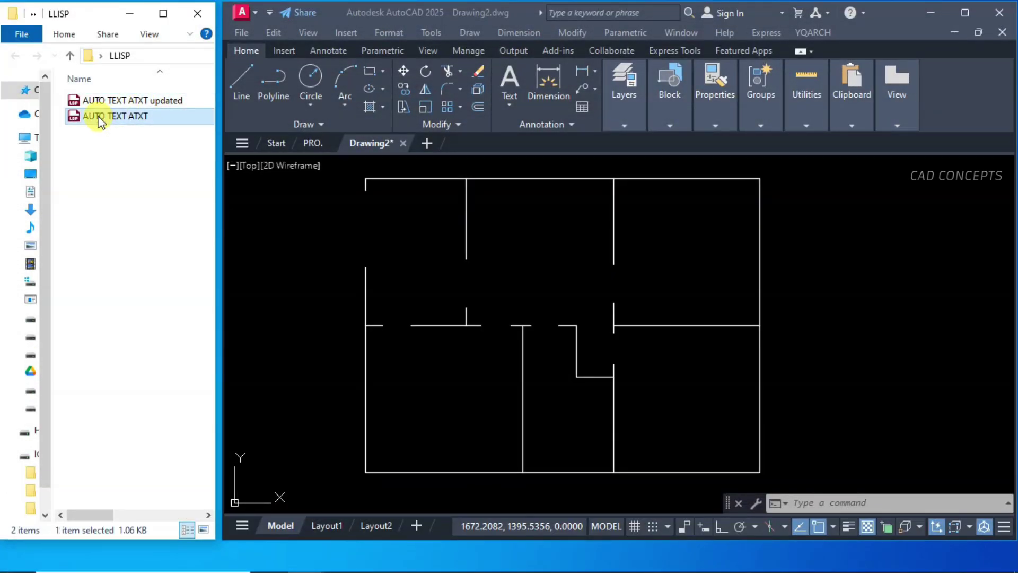
- Load AUTO TEXT ATXT.LSP, run ATXT and label the living room LIVING
left_click_drag(99, 120, 369, 243)
left_click_drag(435, 263, 434, 267)
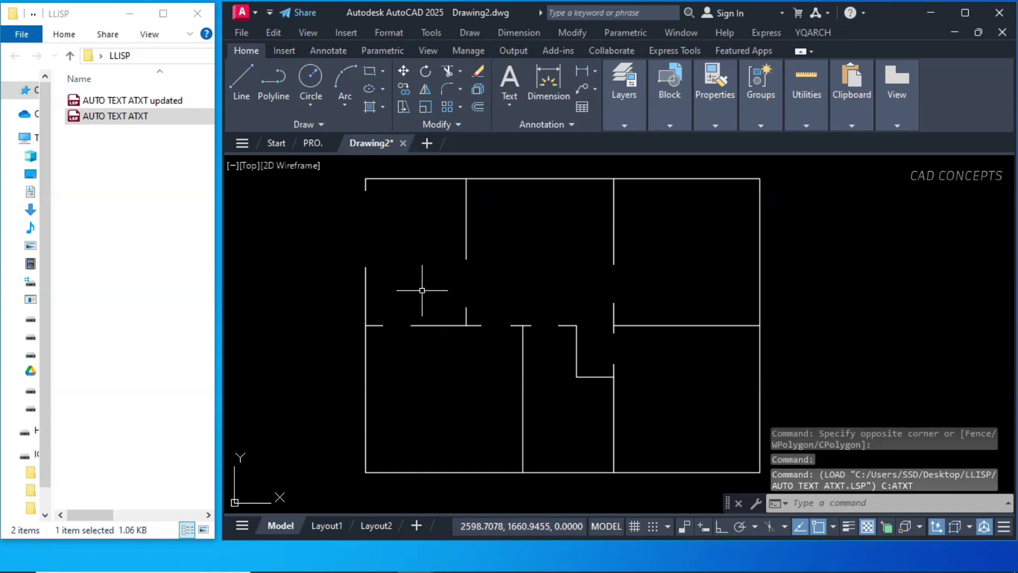
type("ATXT")
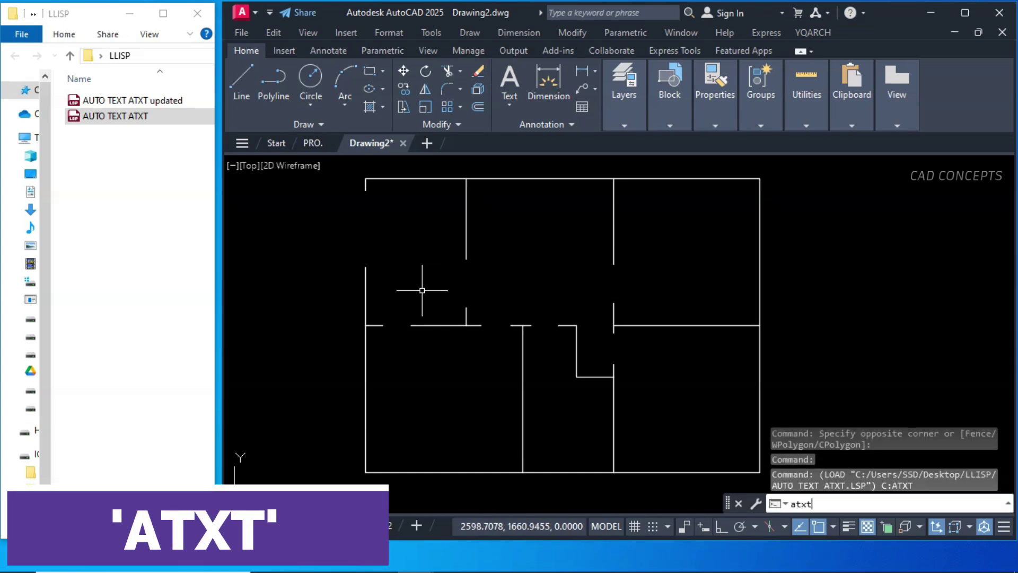
key("Return")
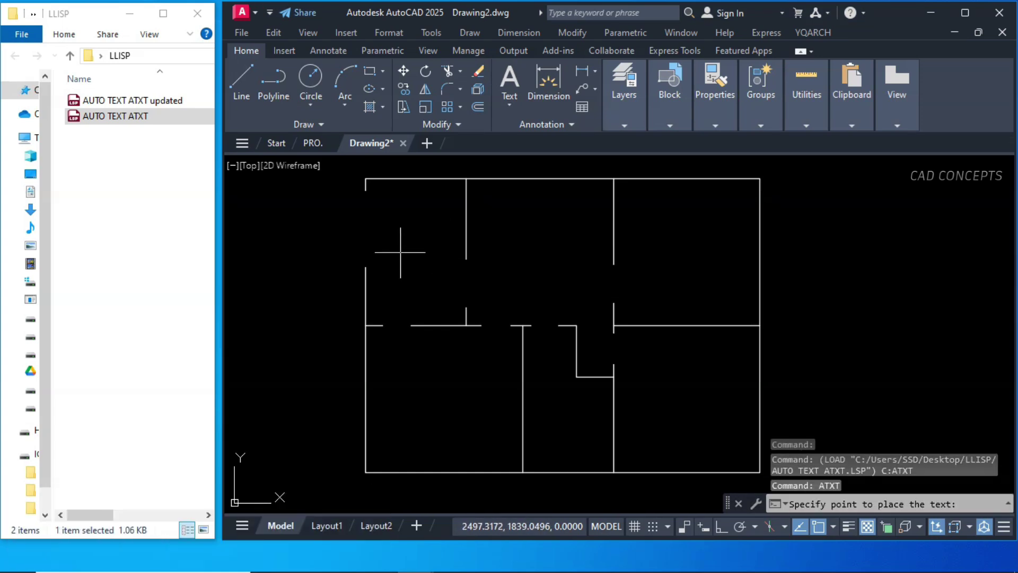
left_click(400, 253)
key("Return")
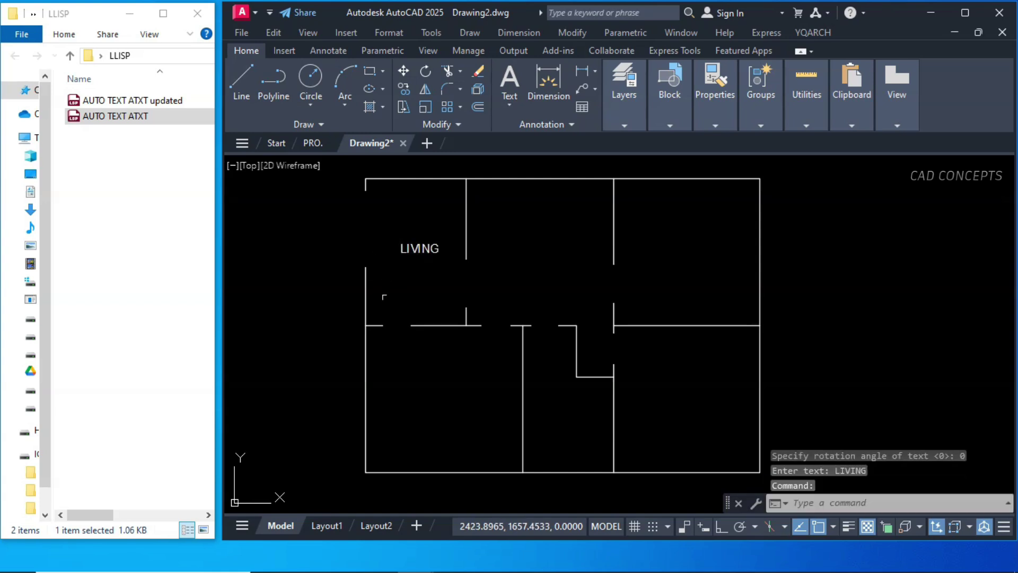
key("Return")
- Label the lower-left, top-middle and small rooms HALL, DINING and BATH
left_click(414, 412)
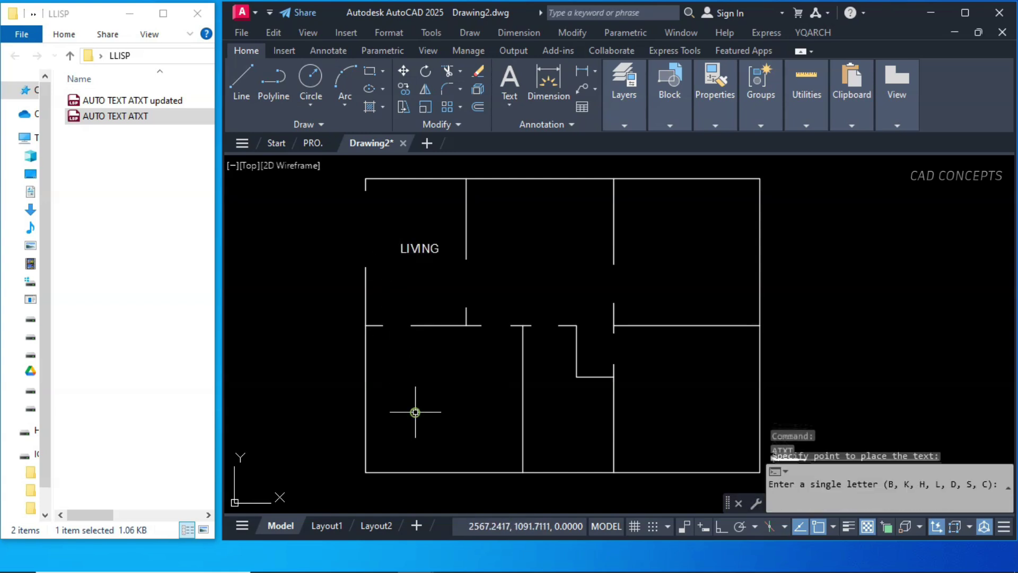
type("h")
key("Return")
key("Return")
left_click(516, 255)
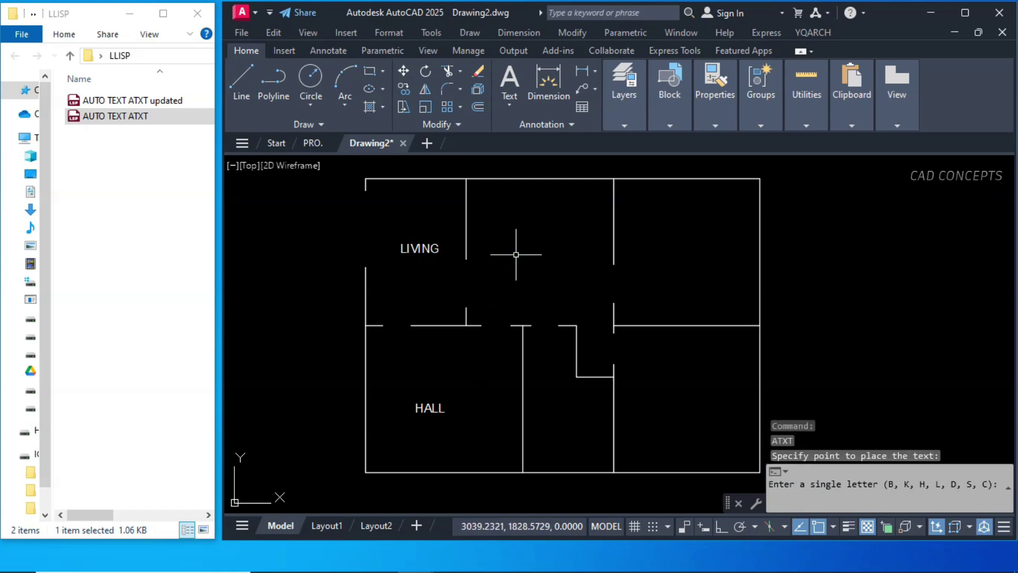
type("d")
key("Return")
key("Return")
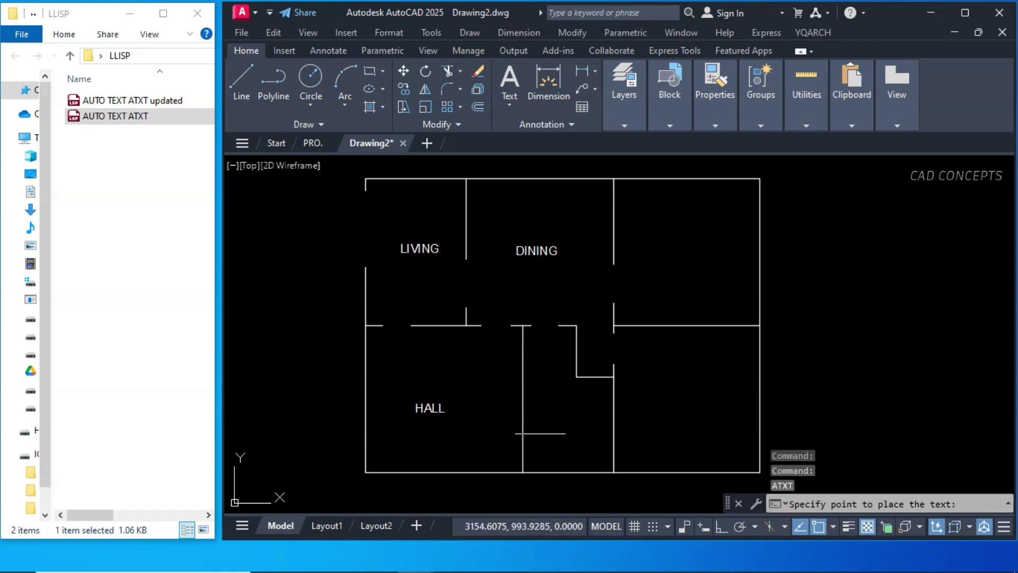
left_click(545, 430)
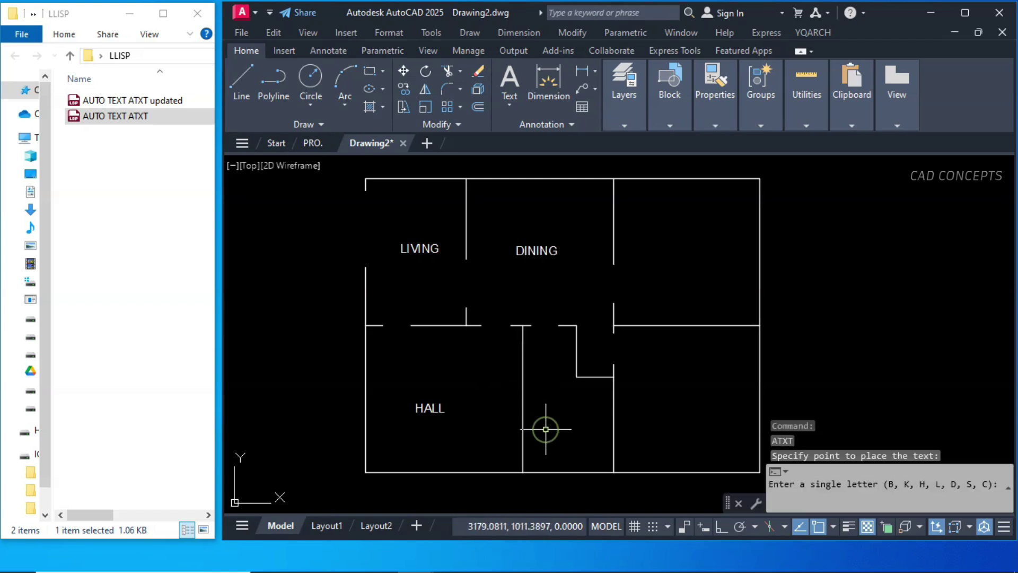
type("bb")
key("Return")
key("Return")
key("Return")
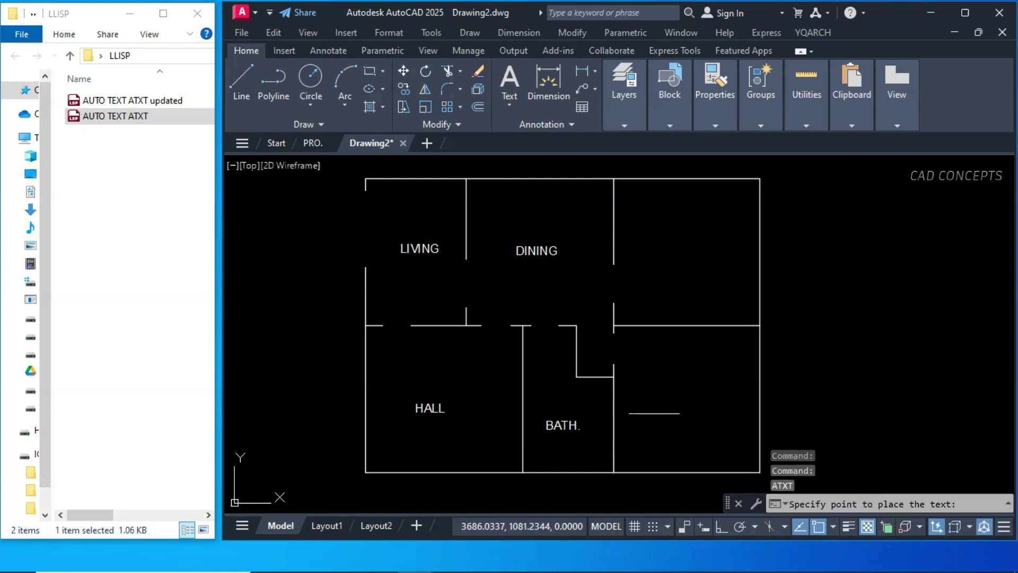
- Label the lower-right and top-right rooms BEDROOM
left_click(660, 412)
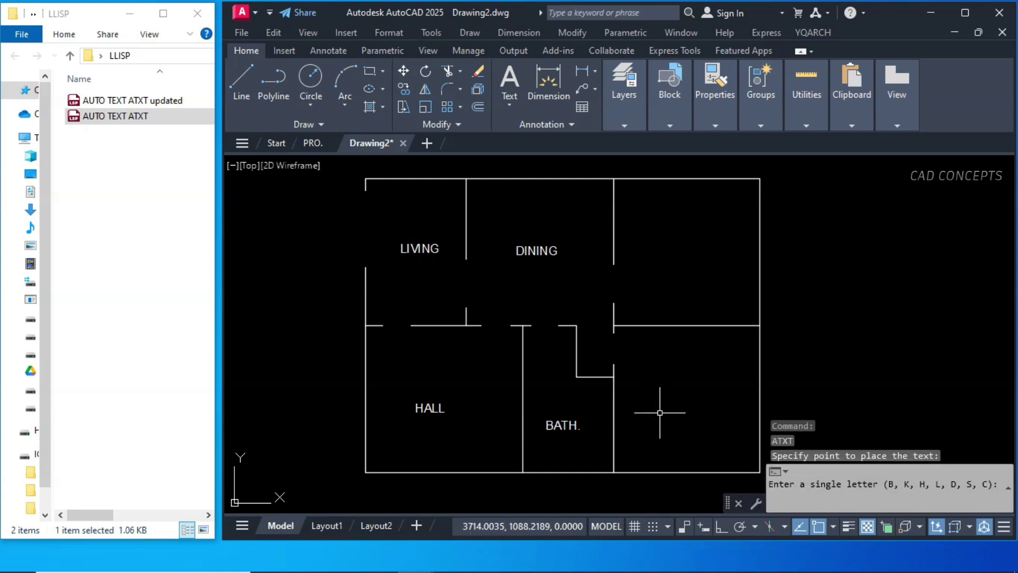
type("b")
key("Return")
key("Return")
key("Return")
left_click(668, 257)
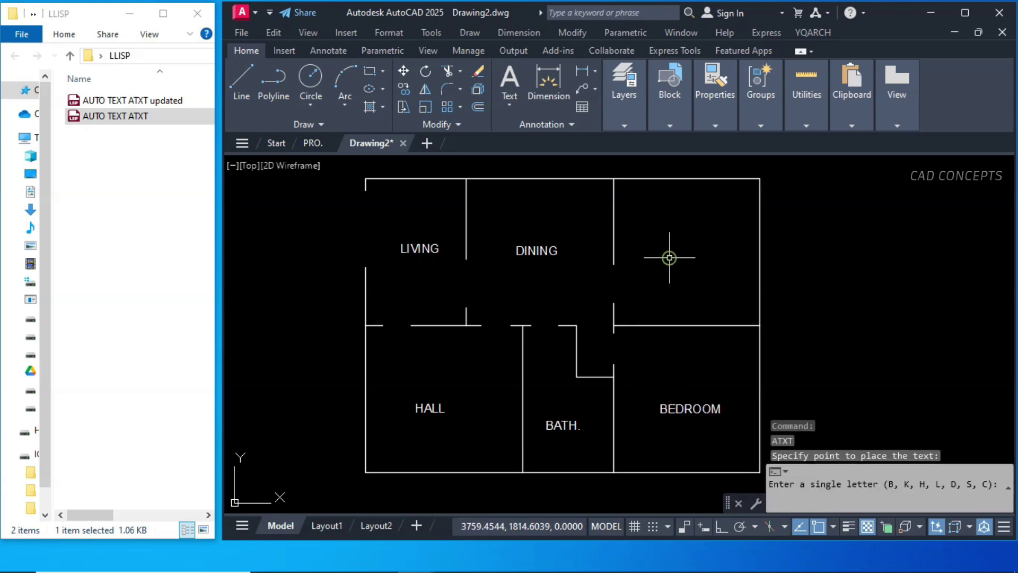
type("b")
key("Return")
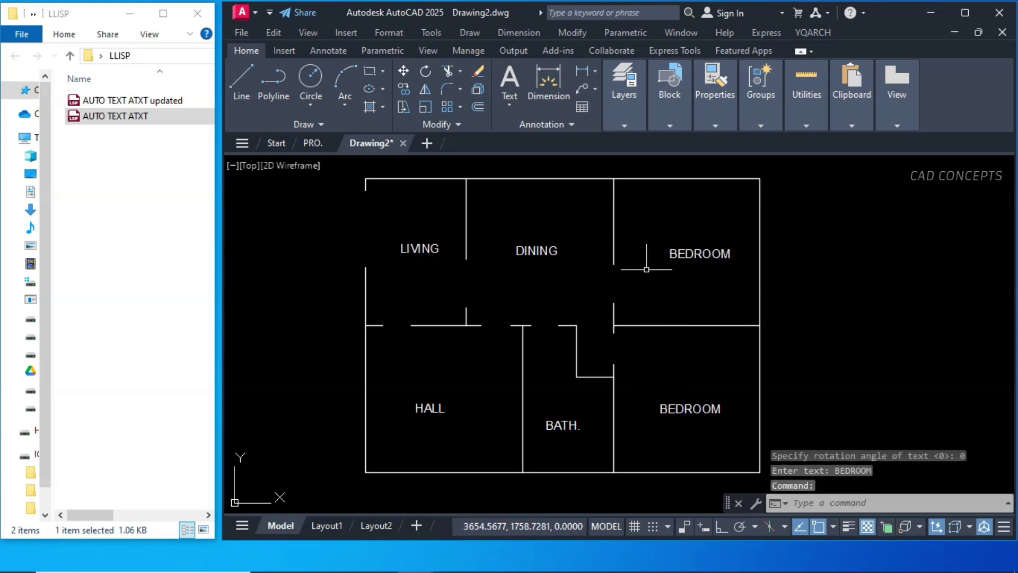
- Select all six room labels, then clear the selection
left_click(544, 250)
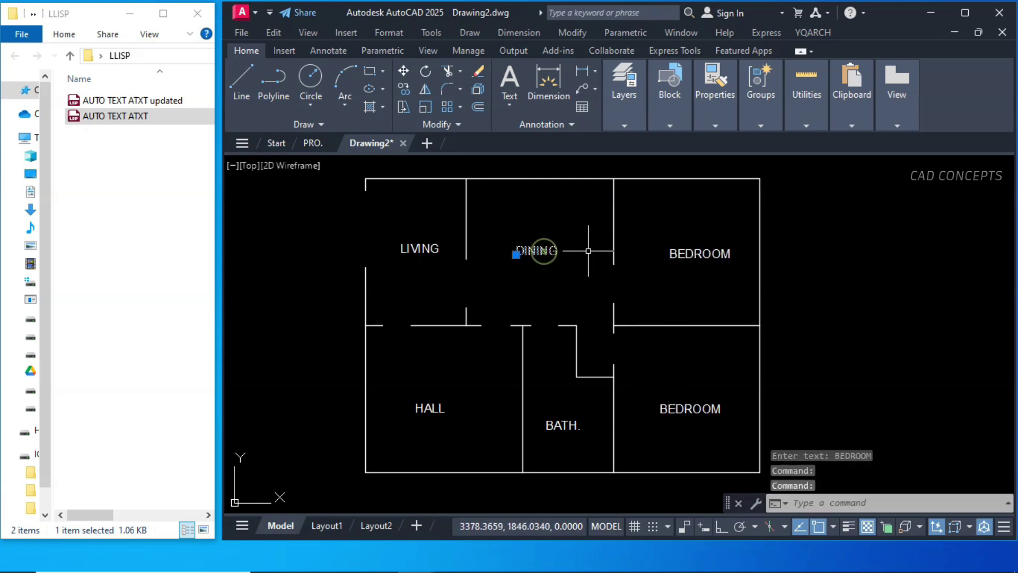
left_click(704, 253)
left_click(691, 402)
left_click(575, 423)
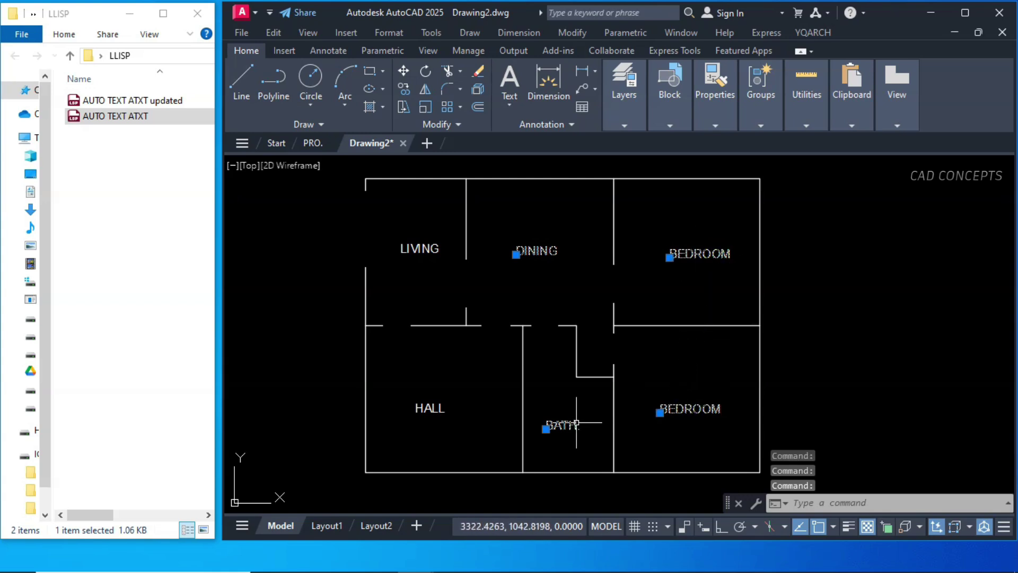
left_click(431, 409)
left_click(422, 247)
key("Escape")
- Move the upper BEDROOM label right of the plan and scale it up
left_click(685, 255)
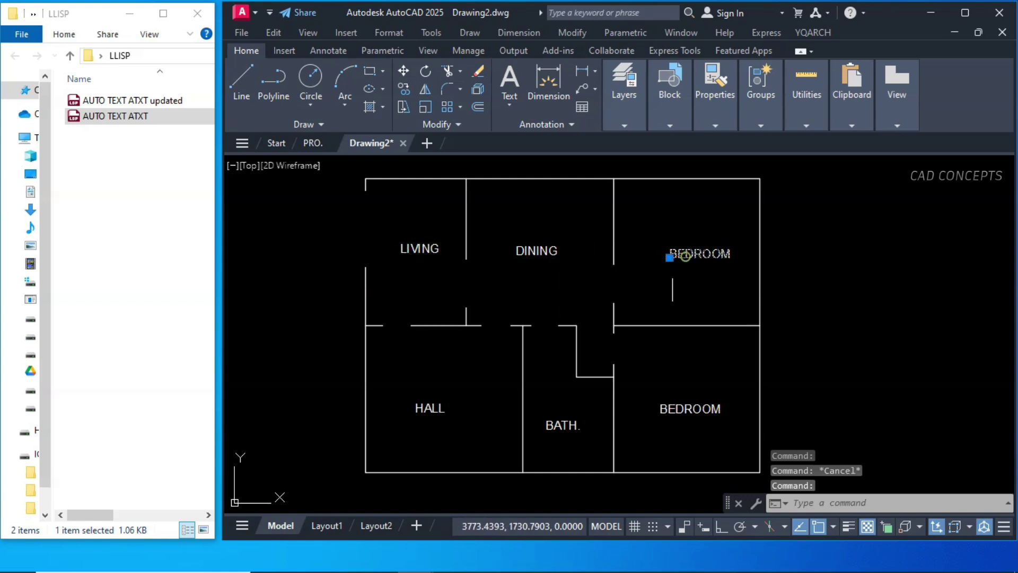
type("m")
key("Return")
left_click(670, 280)
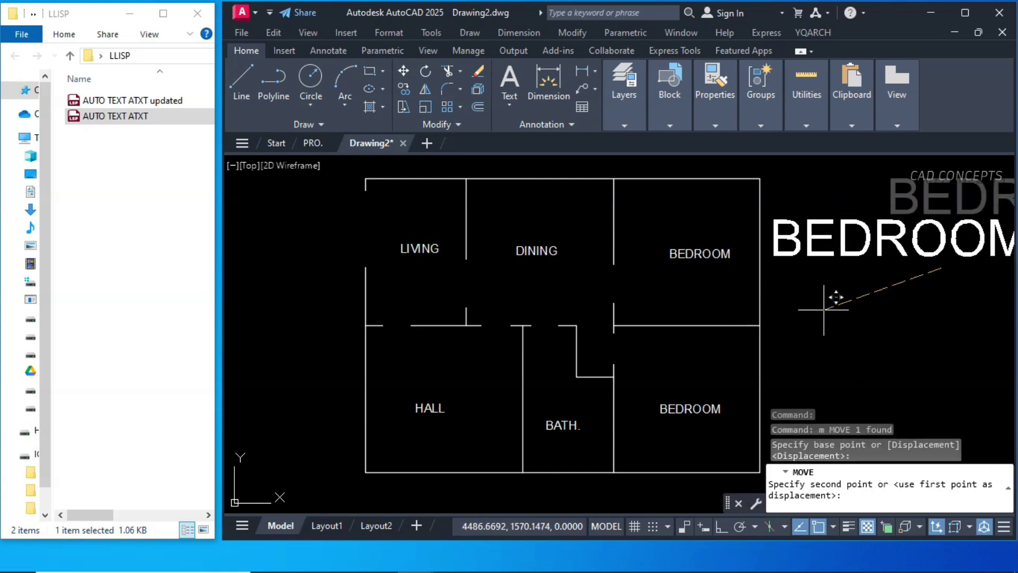
left_click(827, 305)
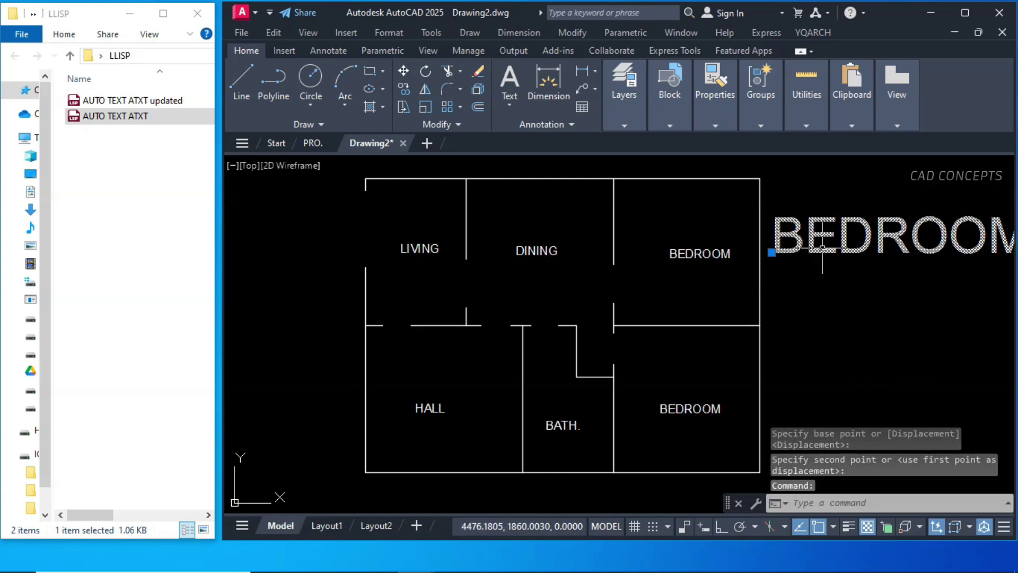
type("sc")
key("Return")
left_click(772, 253)
left_click(841, 342)
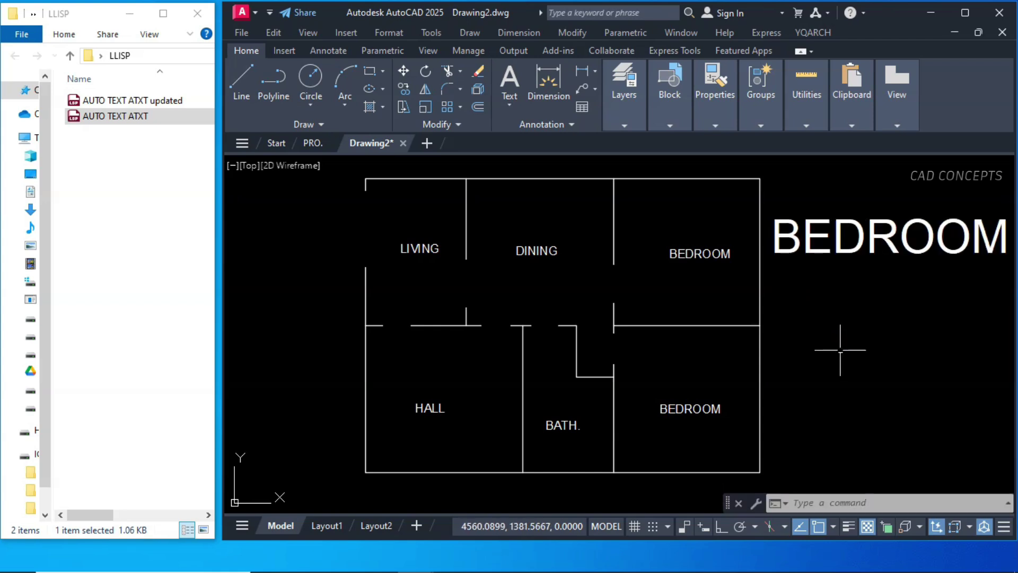
left_click(828, 237)
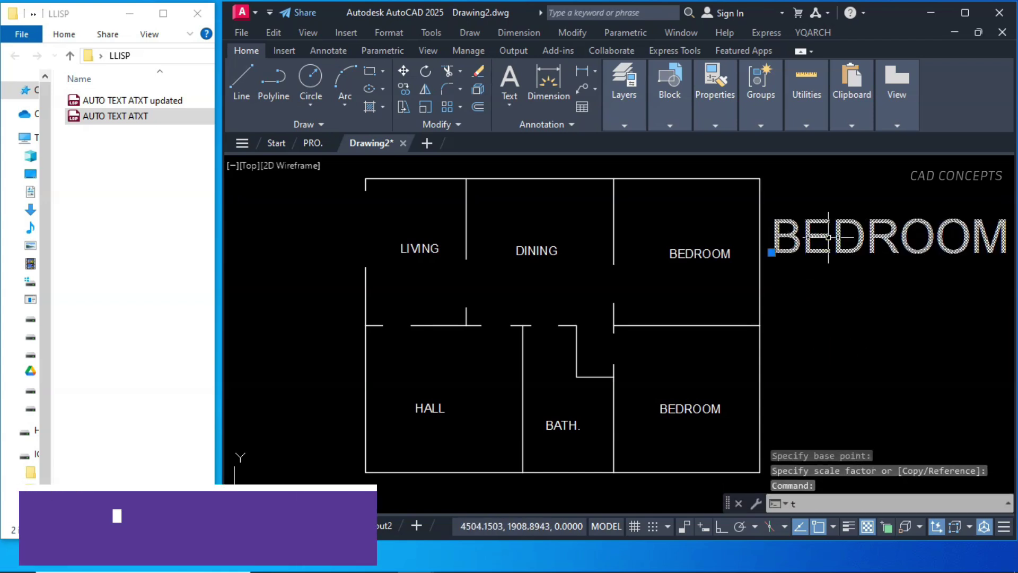
type("t2m")
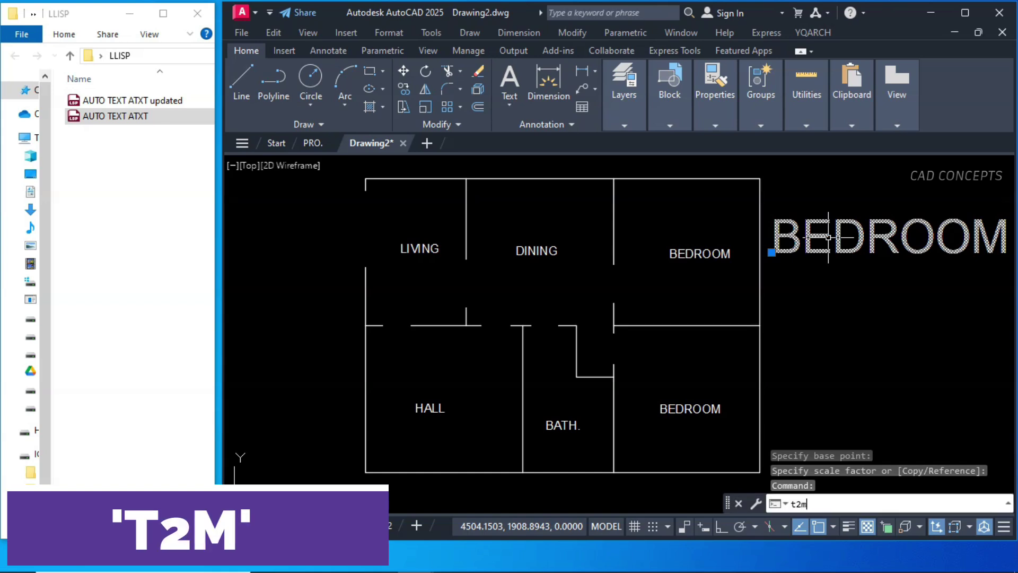
- Convert BEDROOM to multiline text and change its font from BankGothic to Bradley Hand ITC
key("Return")
left_click(829, 236)
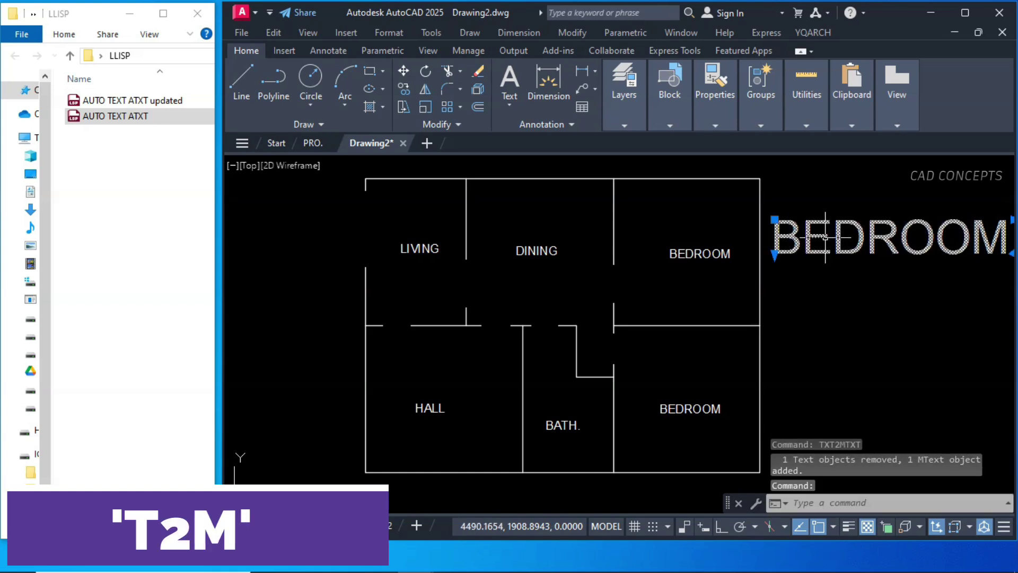
double_click(841, 250)
key("ctrl+a")
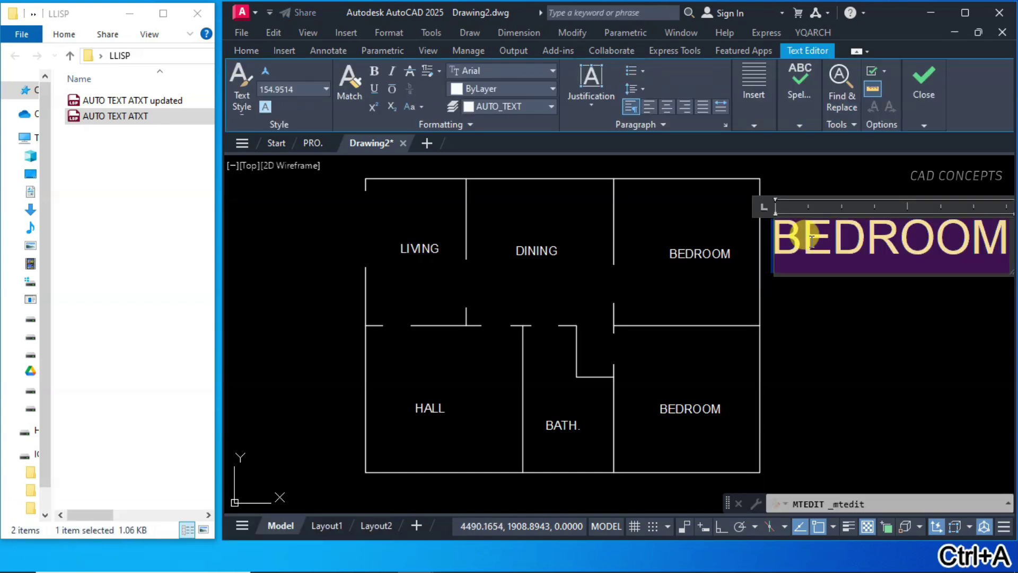
left_click(514, 71)
scroll(494, 207, "down", 2)
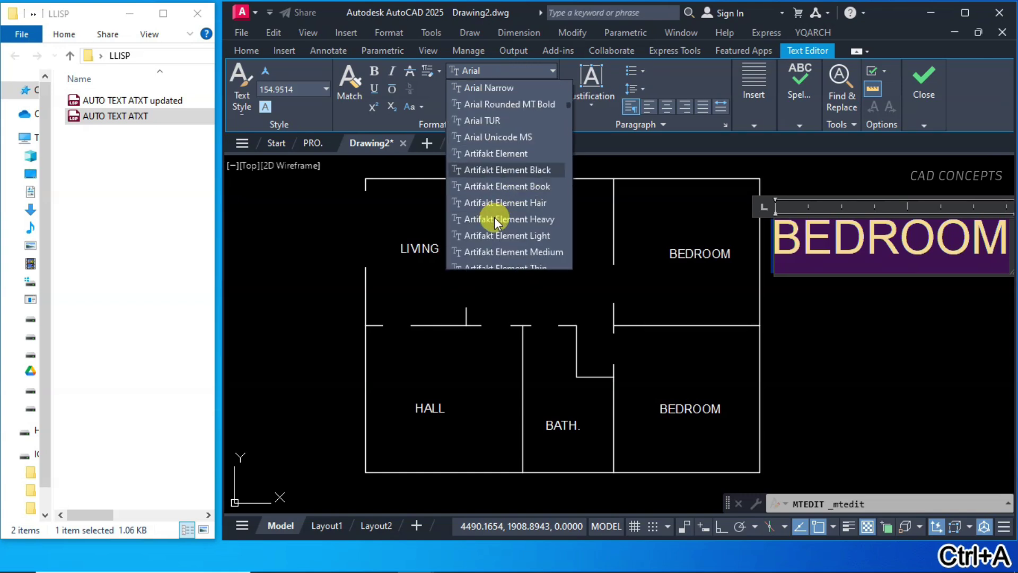
scroll(494, 227, "down", 1)
scroll(494, 229, "up", 2)
scroll(494, 228, "down", 2)
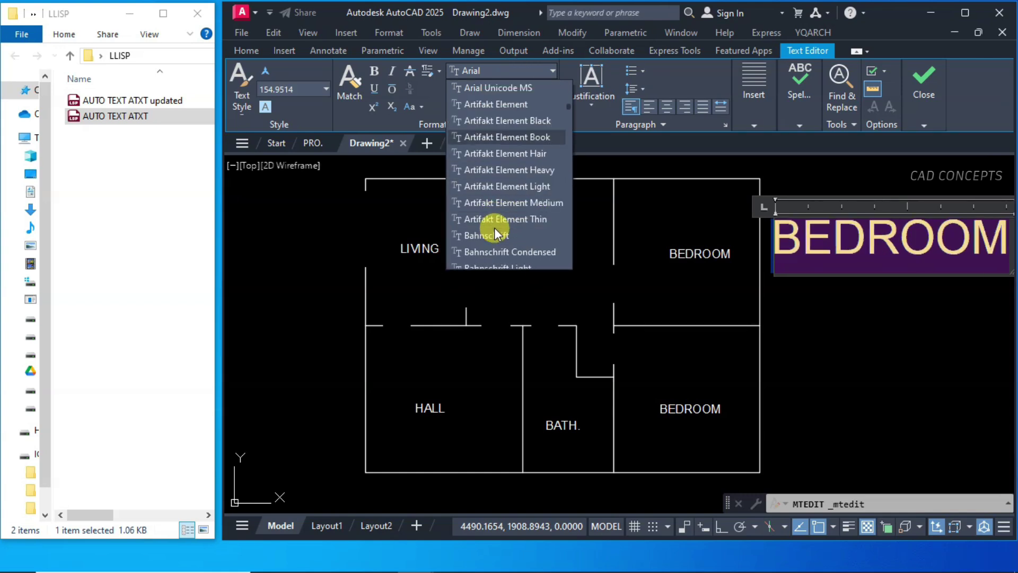
scroll(494, 235, "up", 2)
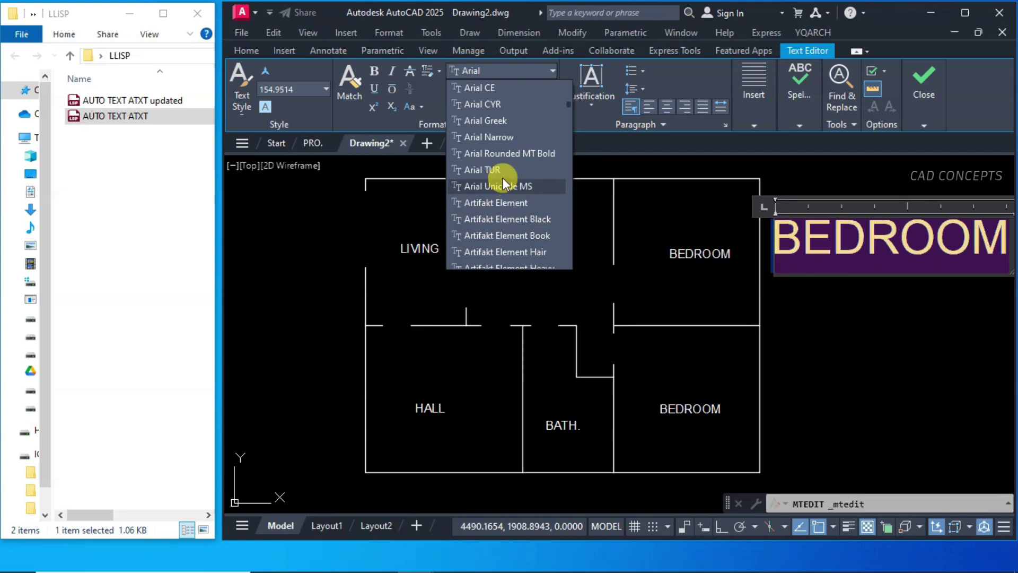
scroll(502, 191, "down", 2)
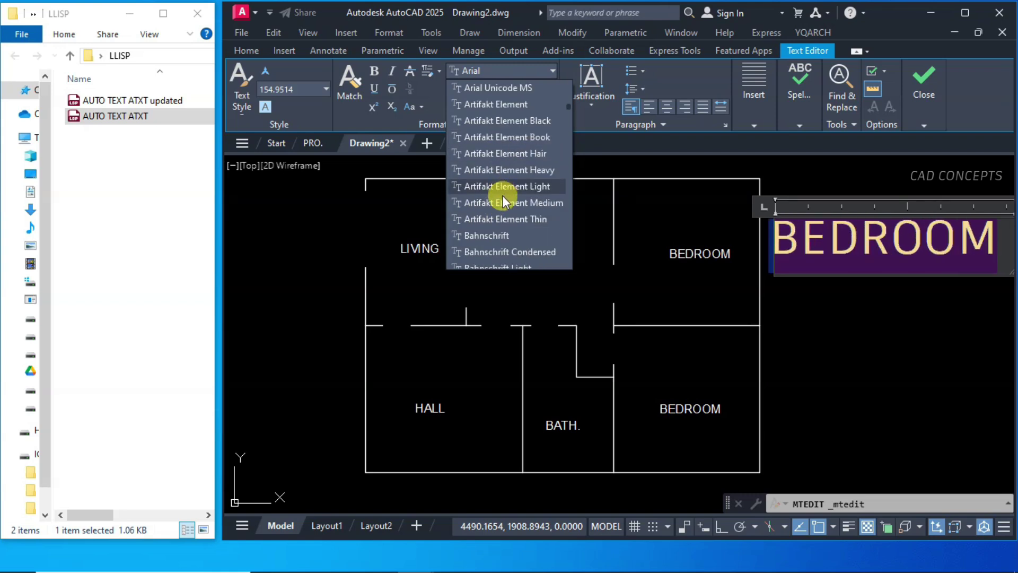
scroll(503, 250, "down", 2)
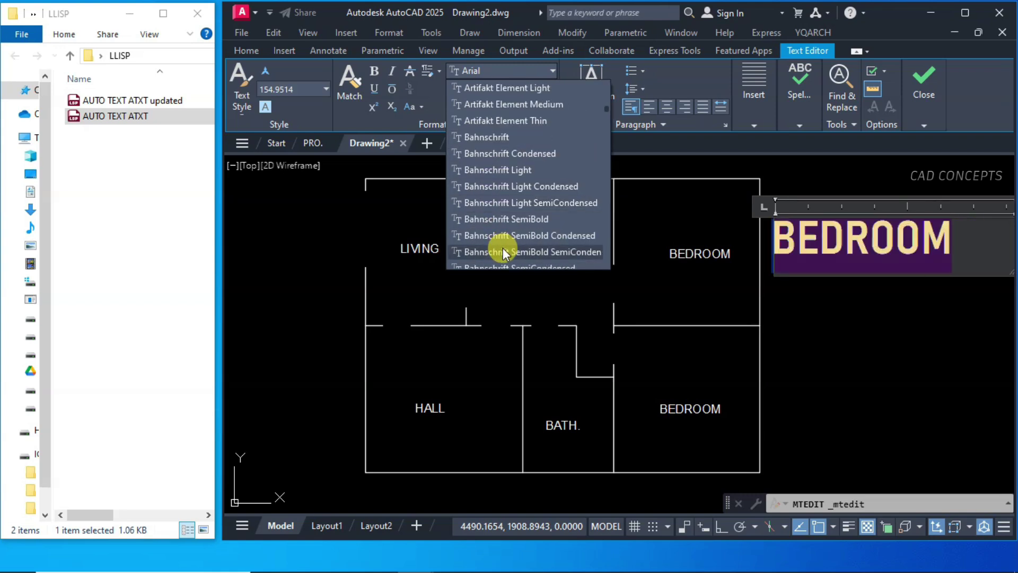
scroll(504, 253, "down", 2)
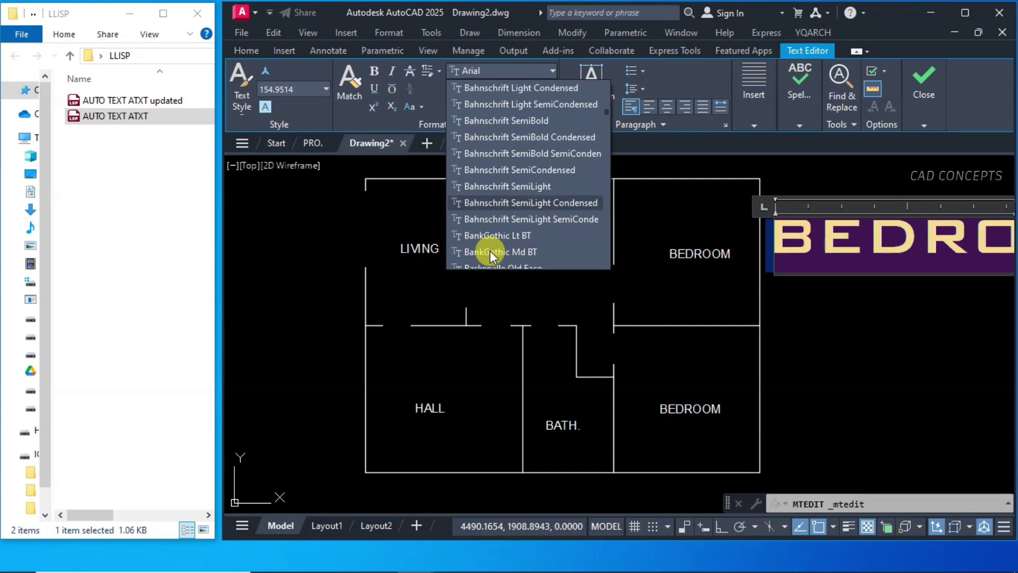
left_click(499, 253)
key("ctrl+a")
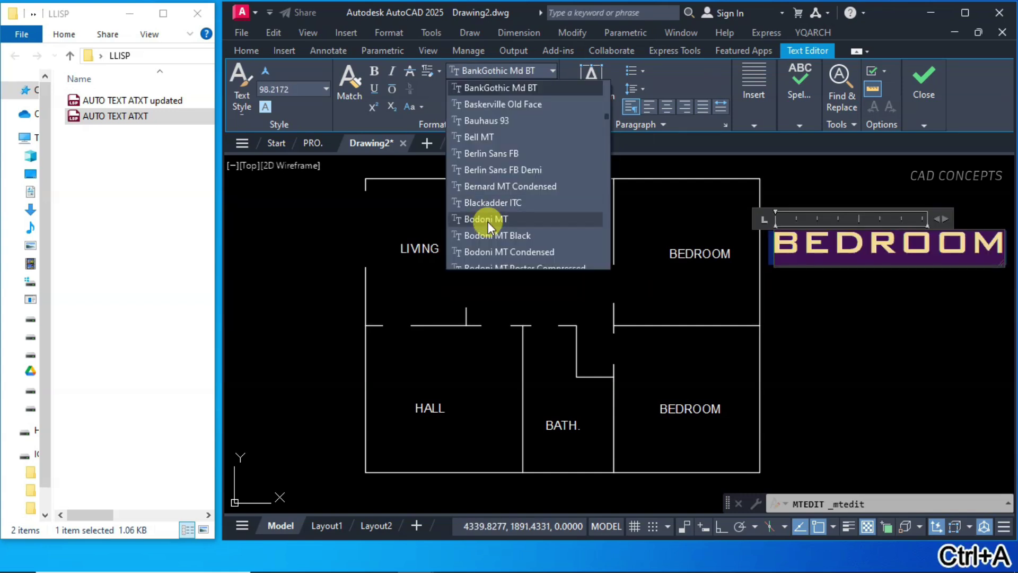
scroll(491, 233, "down", 1)
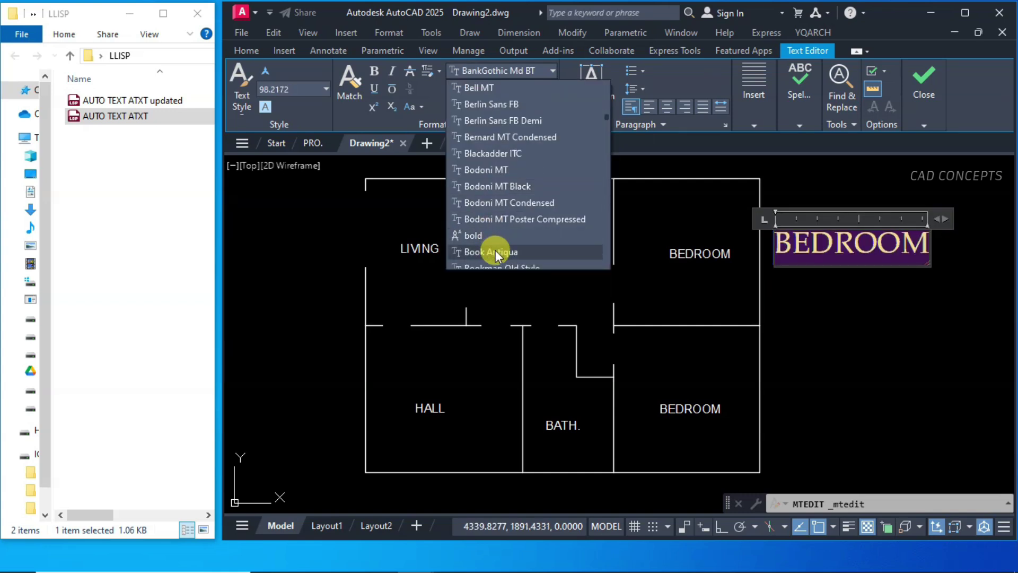
scroll(495, 250, "down", 1)
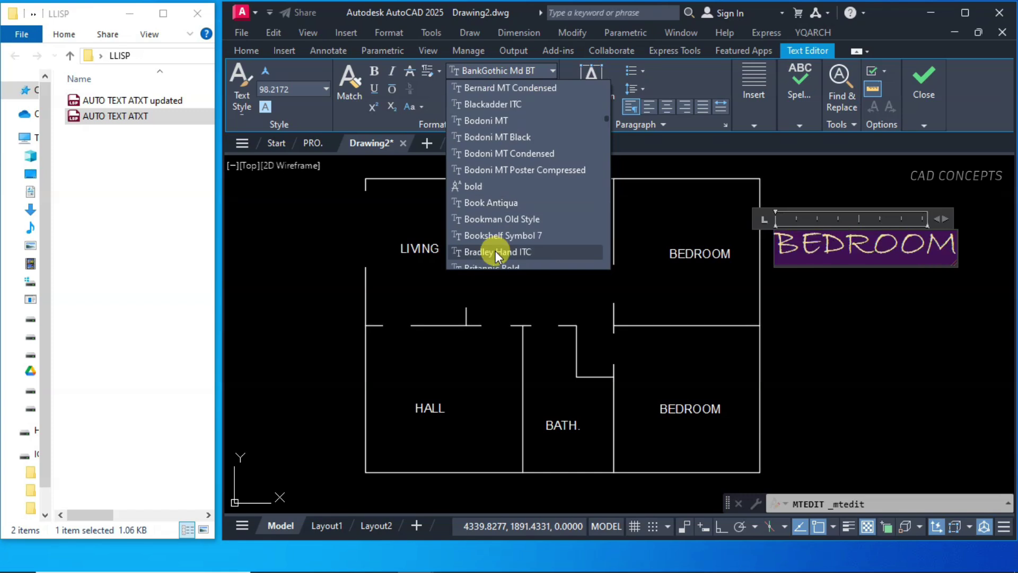
left_click(496, 252)
- Close the text editor and scale the BEDROOM label larger
key("Escape")
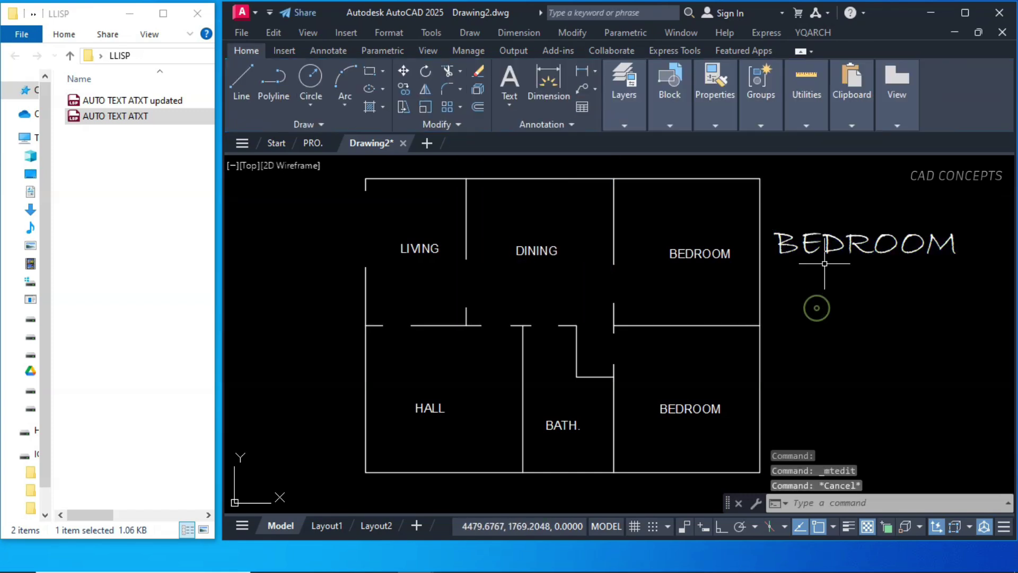
left_click(823, 255)
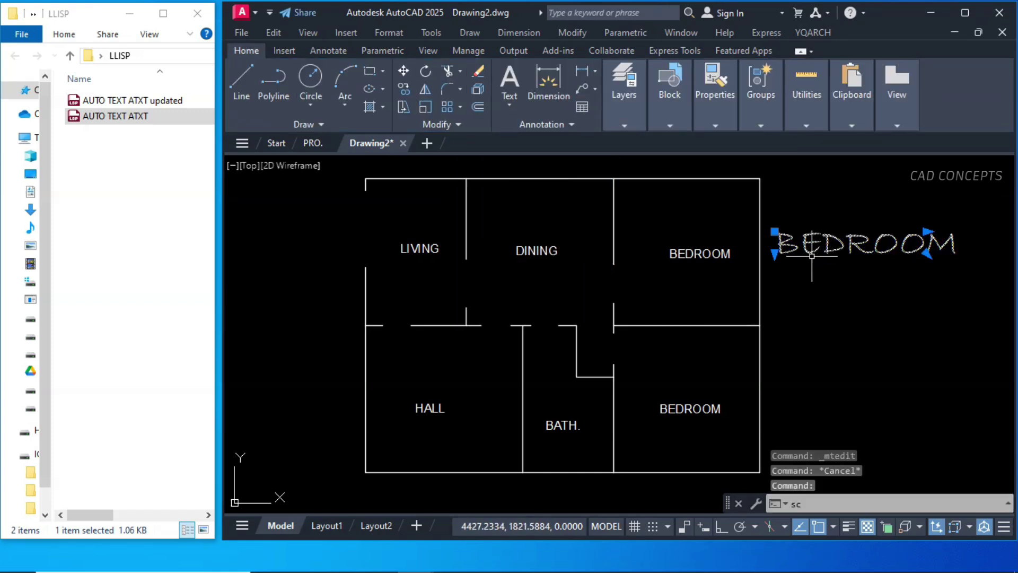
type("sc")
key("Return")
left_click(776, 255)
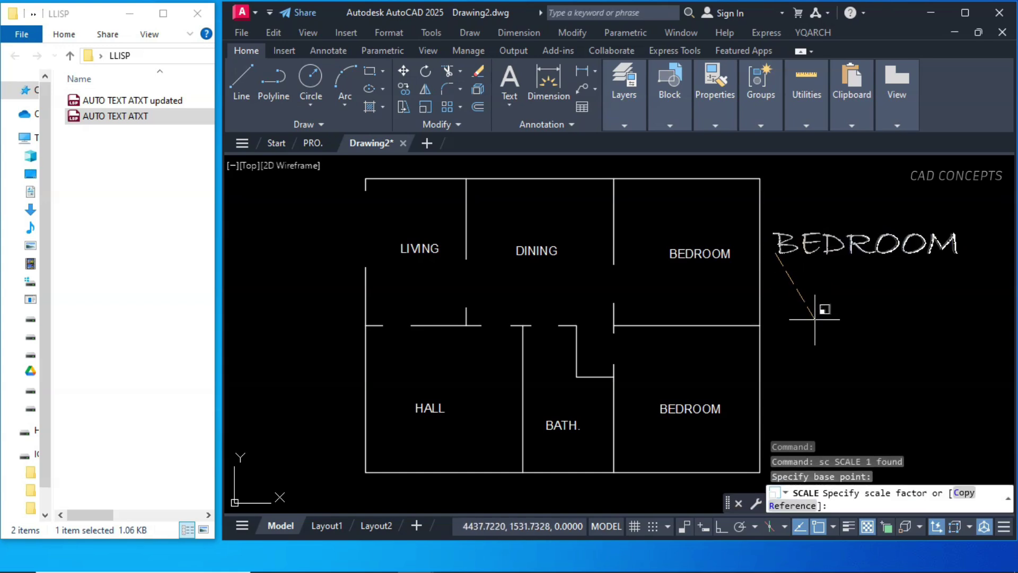
left_click(836, 319)
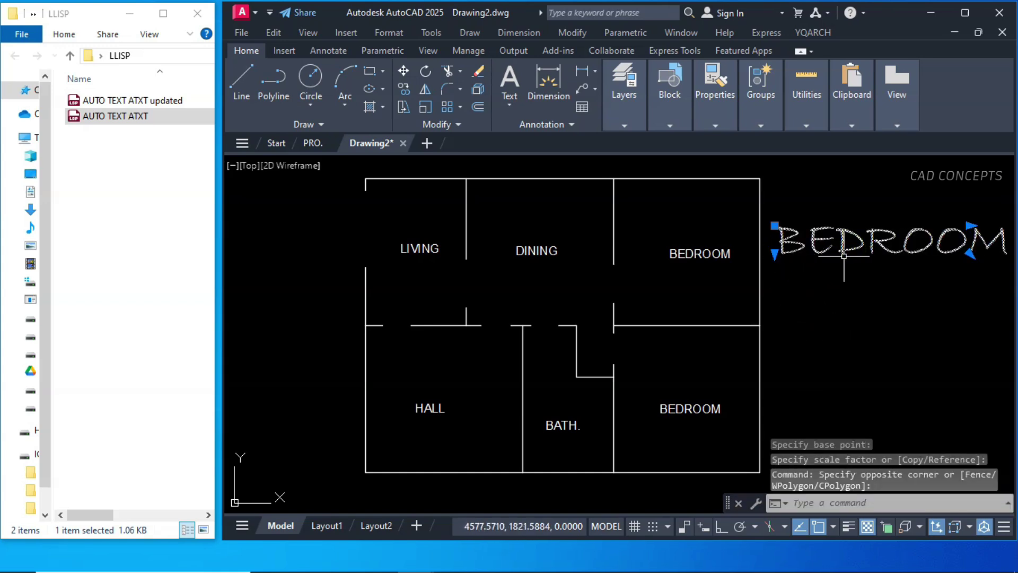
type("x")
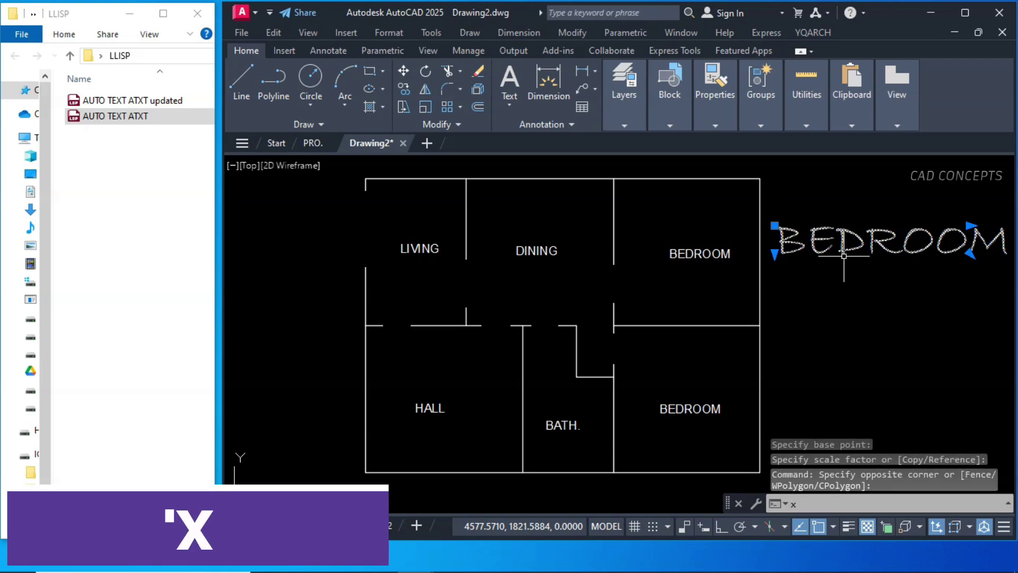
- Explode the BEDROOM label into plain text, then reopen and close it unchanged
key("Return")
left_click(843, 254)
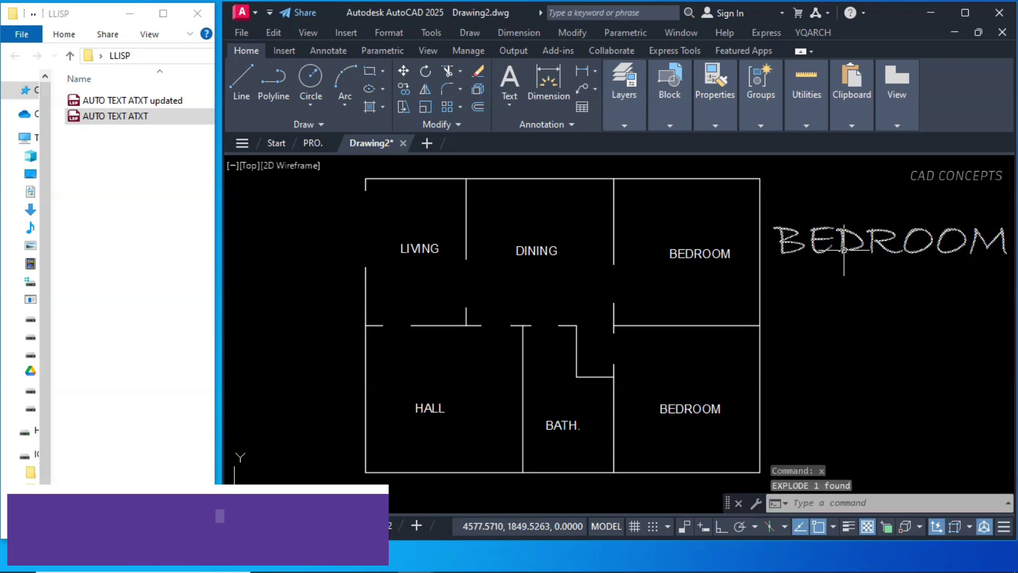
double_click(843, 250)
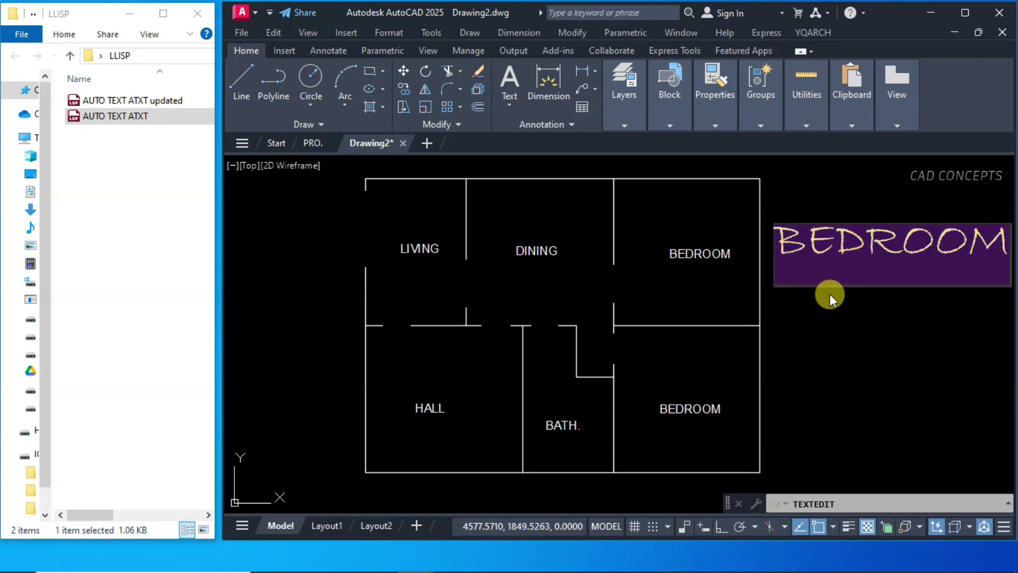
left_click(829, 293)
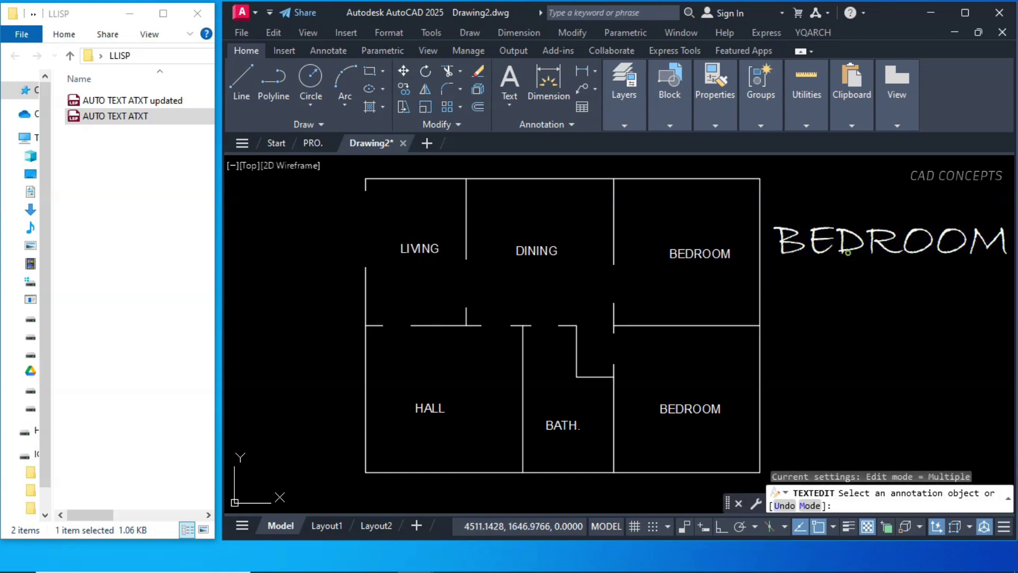
key("Escape")
key("Escape")
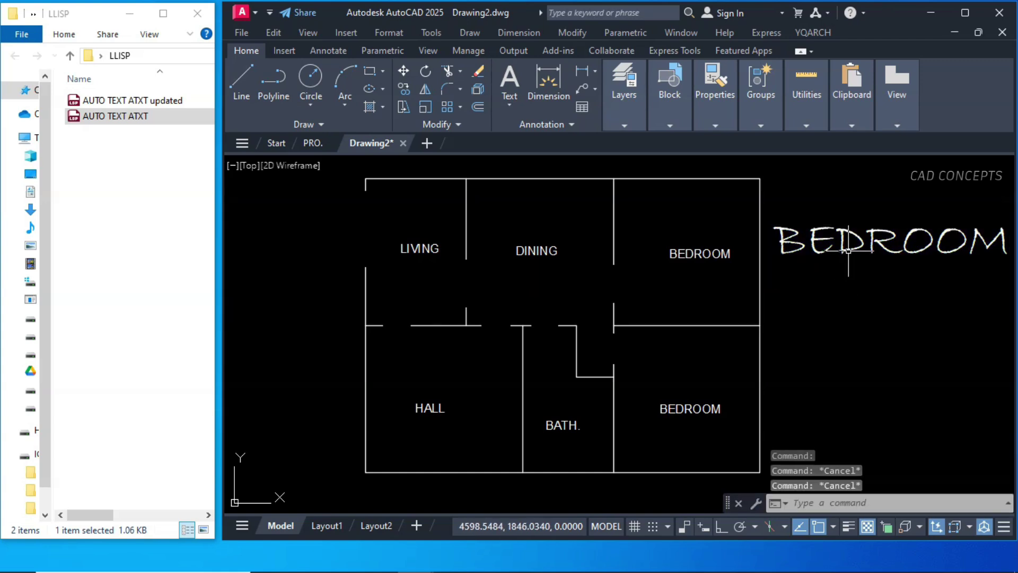
- Check BEDROOM's properties: AUTO_TEXT layer, Bradley Hand style, 126.2 height
left_click(848, 250)
right_click(847, 251)
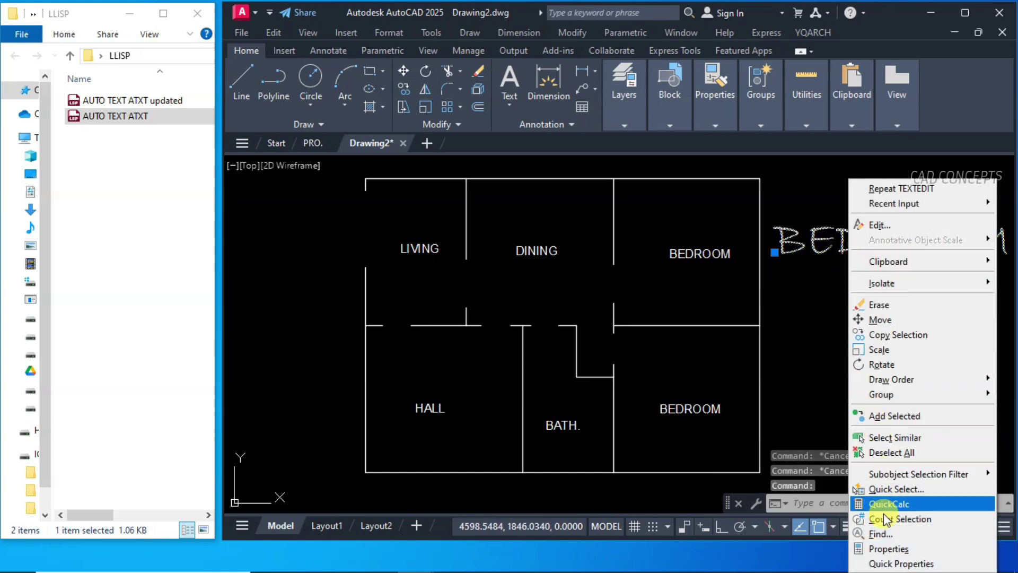
left_click(889, 548)
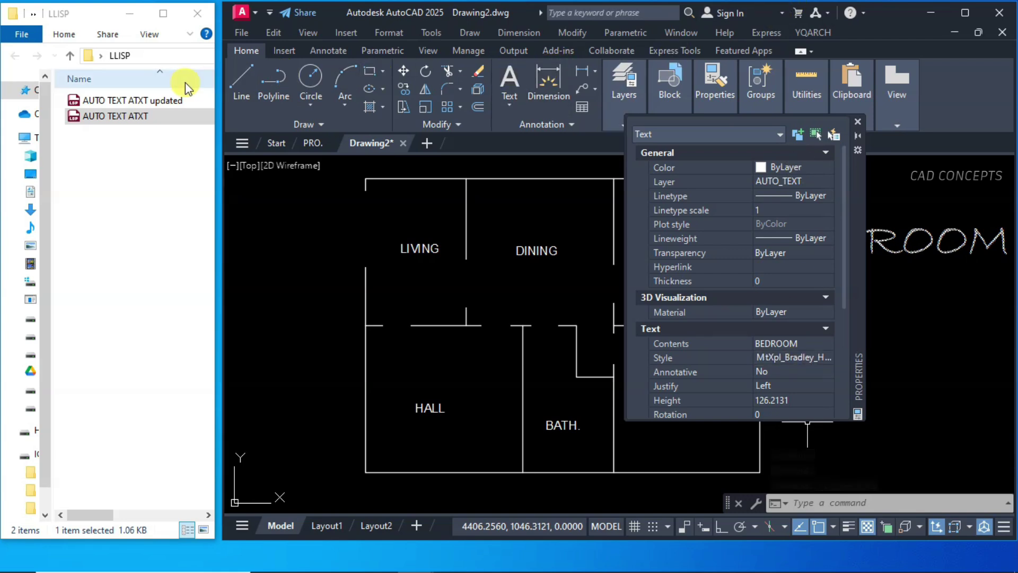
left_click(112, 105)
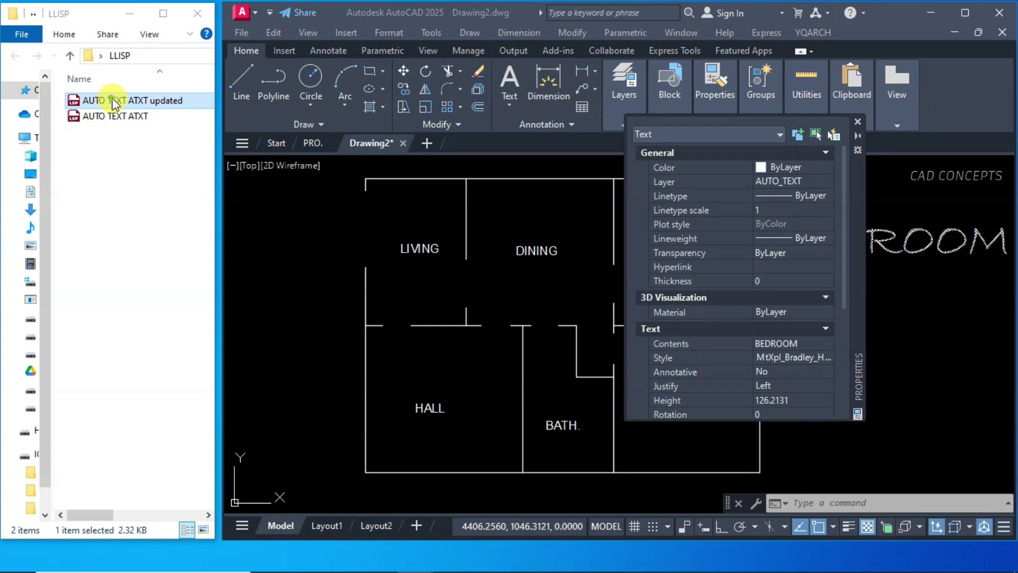
- In AUTO TEXT ATXT updated, rename the text style to MtXpl_Bradley_Hand_I and copy it
double_click(112, 104)
mouse_move(437, 189)
left_mouse_down()
mouse_move(438, 179)
mouse_move(438, 193)
left_mouse_up()
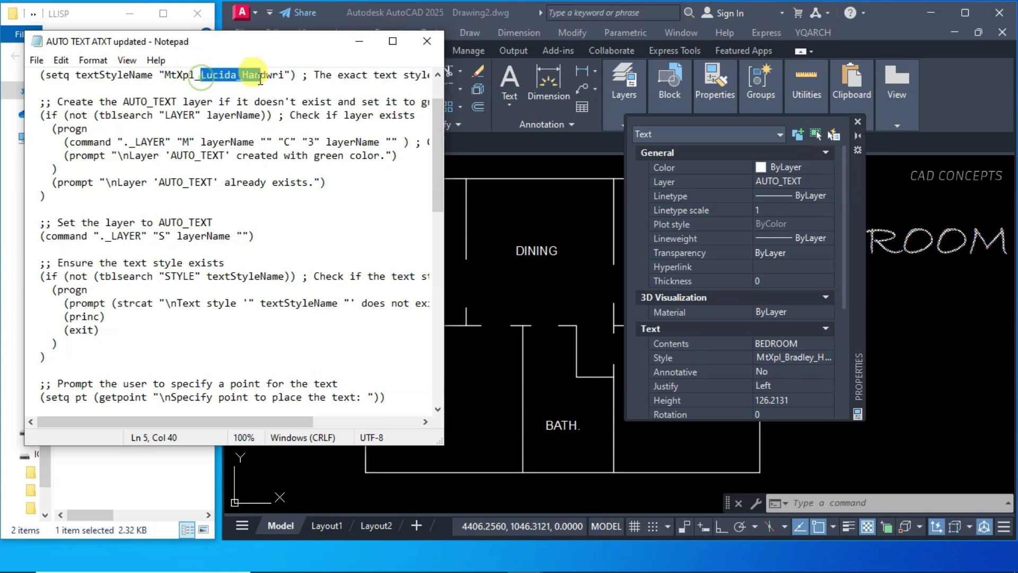
left_click_drag(201, 75, 284, 77)
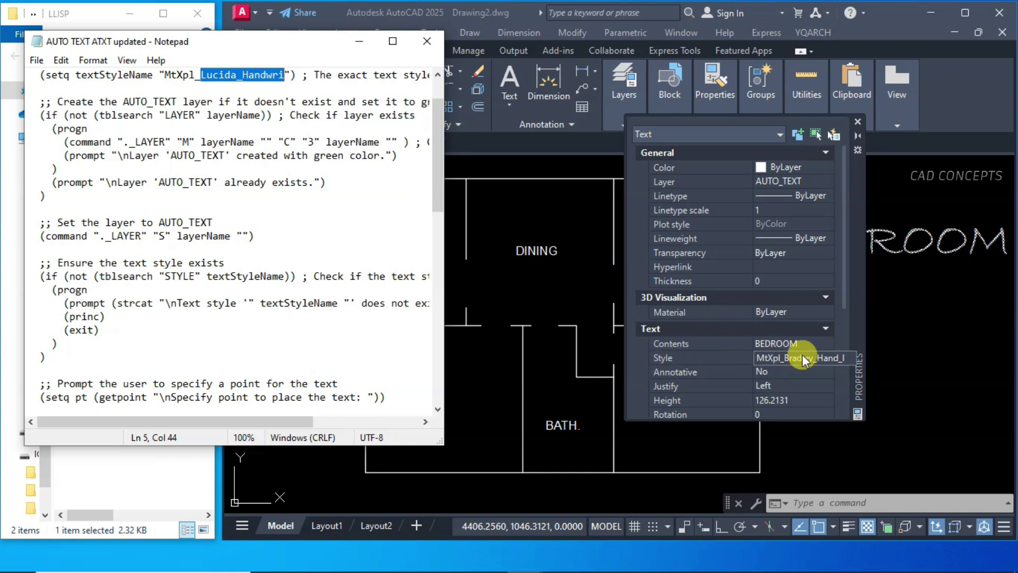
type("B")
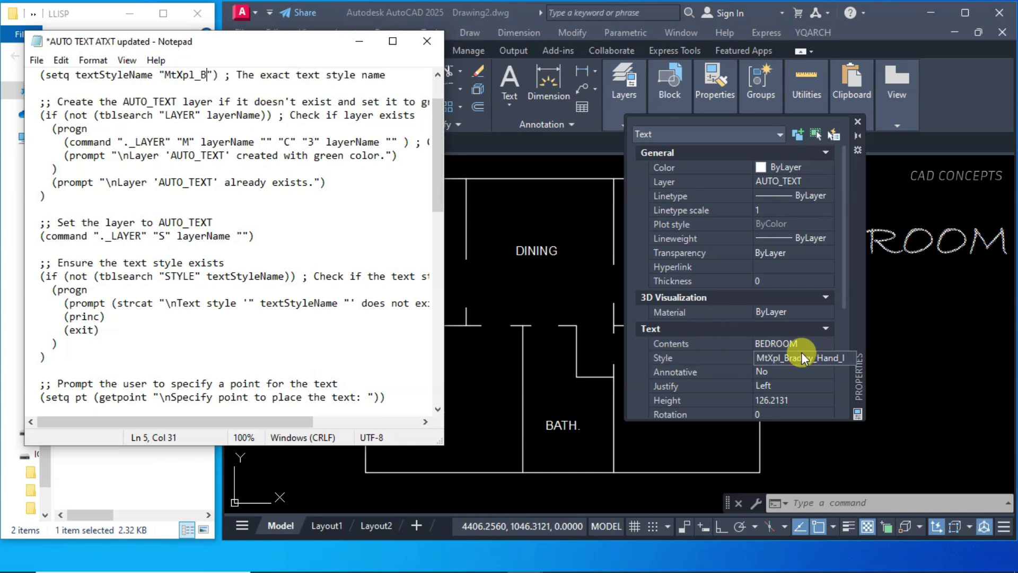
type("radl")
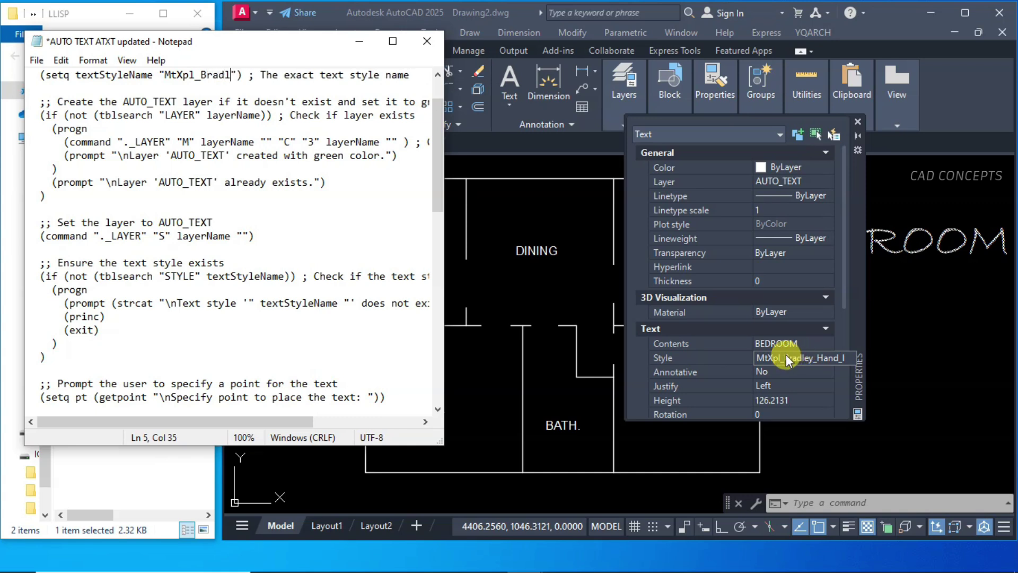
type("ey")
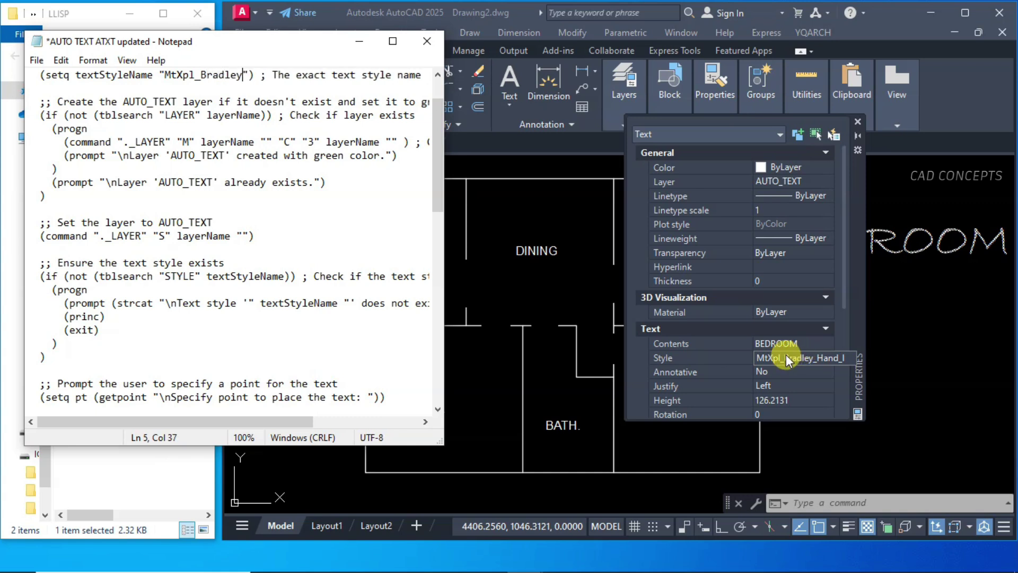
type("_")
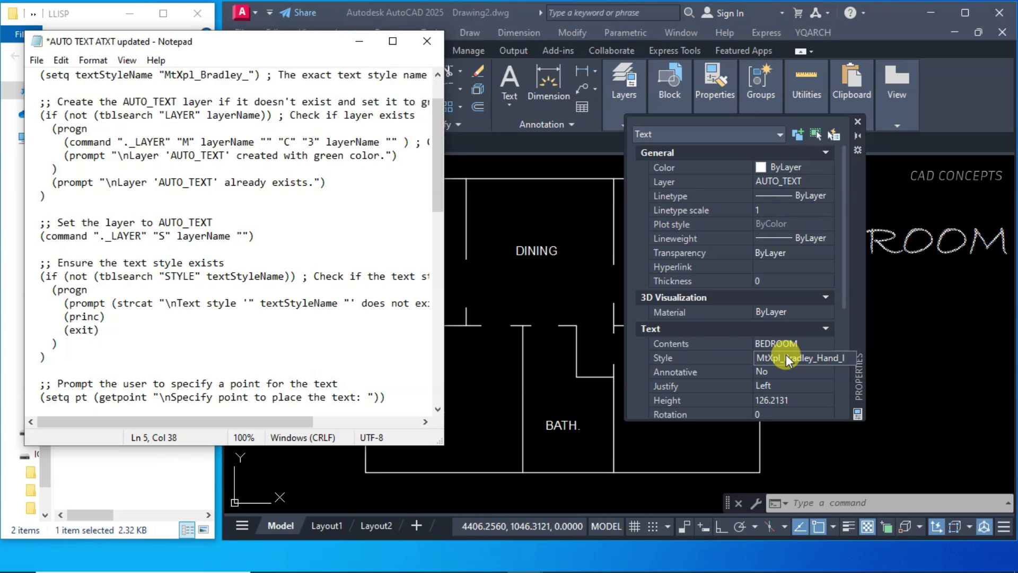
type("Hand_I")
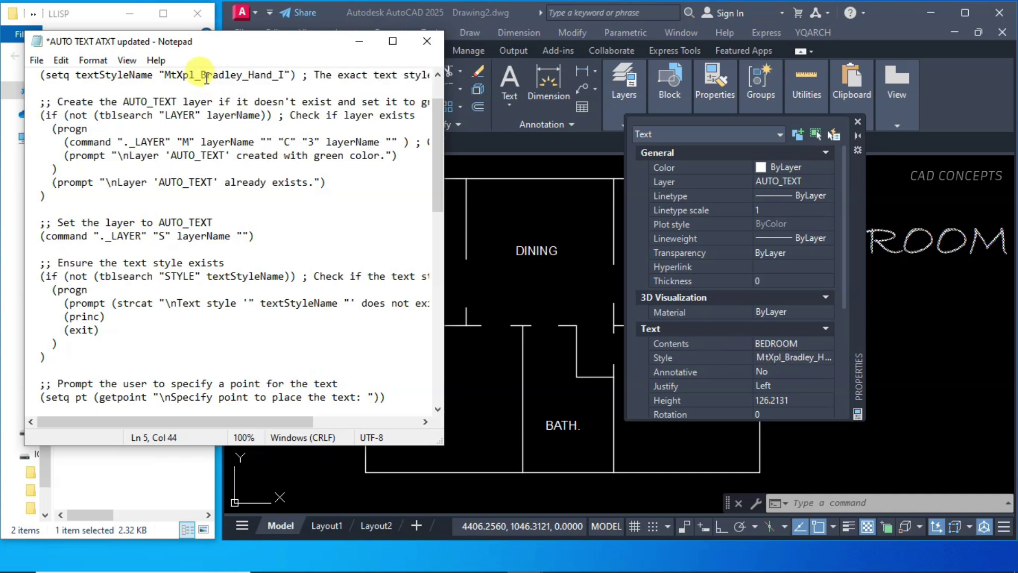
left_click_drag(201, 75, 283, 75)
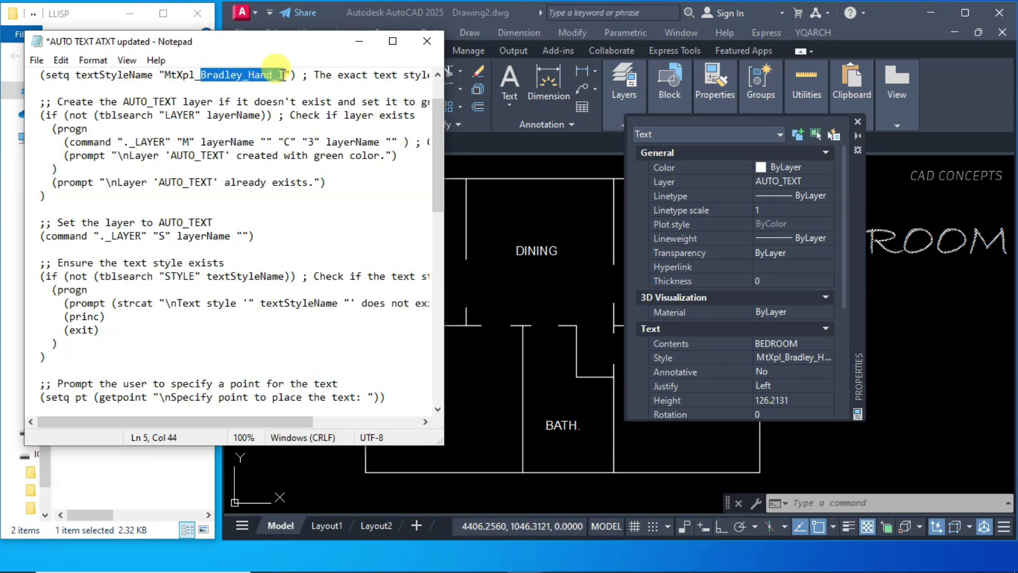
left_click_drag(165, 74, 284, 75)
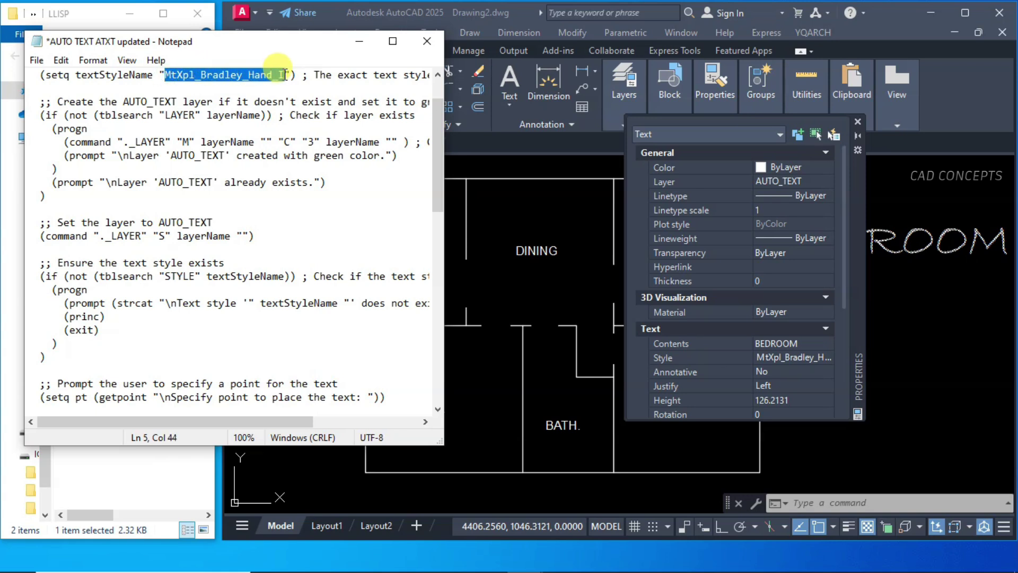
key("ctrl+c")
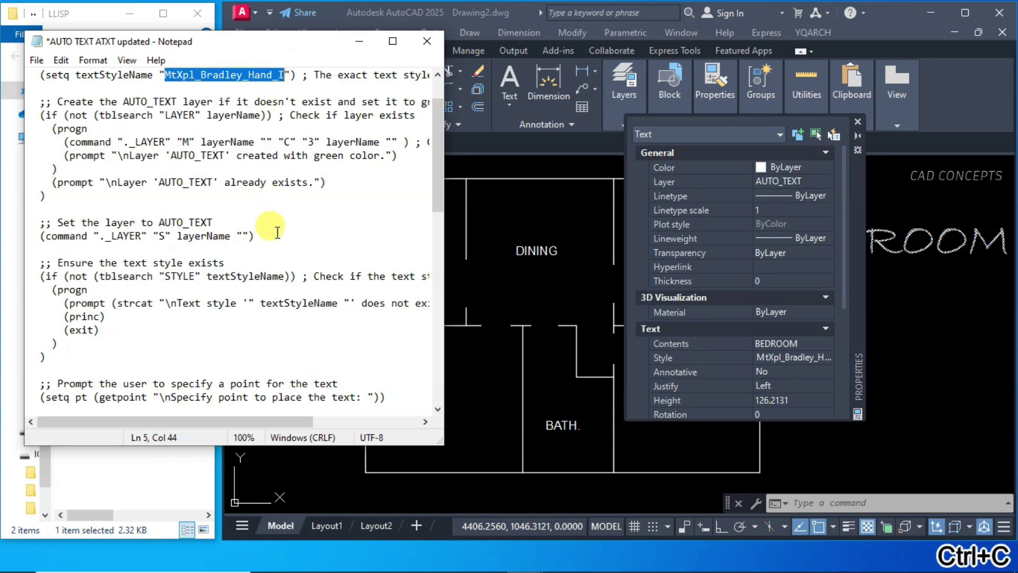
- Paste MtXpl_Bradley_Hand_I over the Lucida style name in the entmake comment
left_click(277, 232)
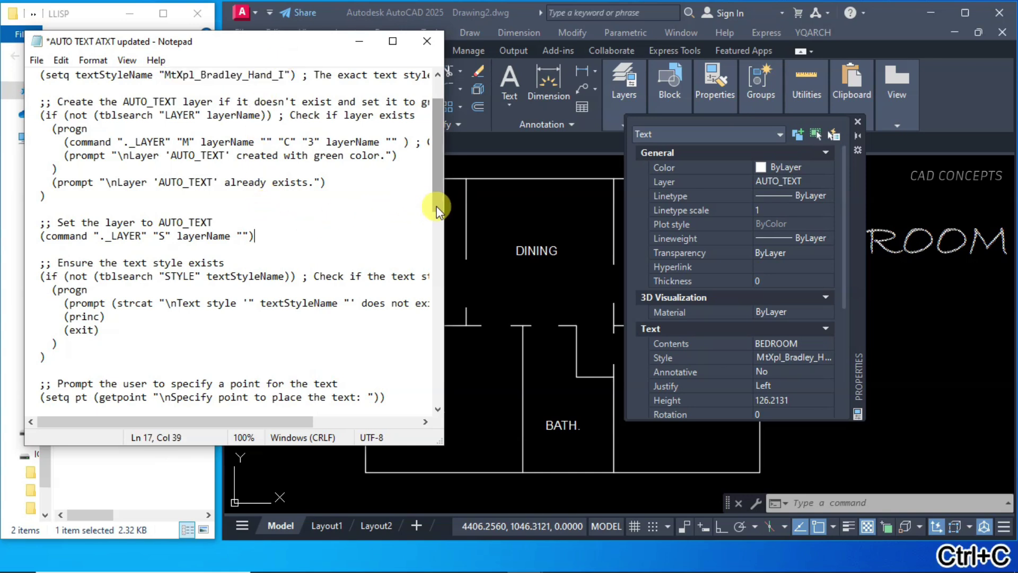
left_click_drag(437, 206, 439, 382)
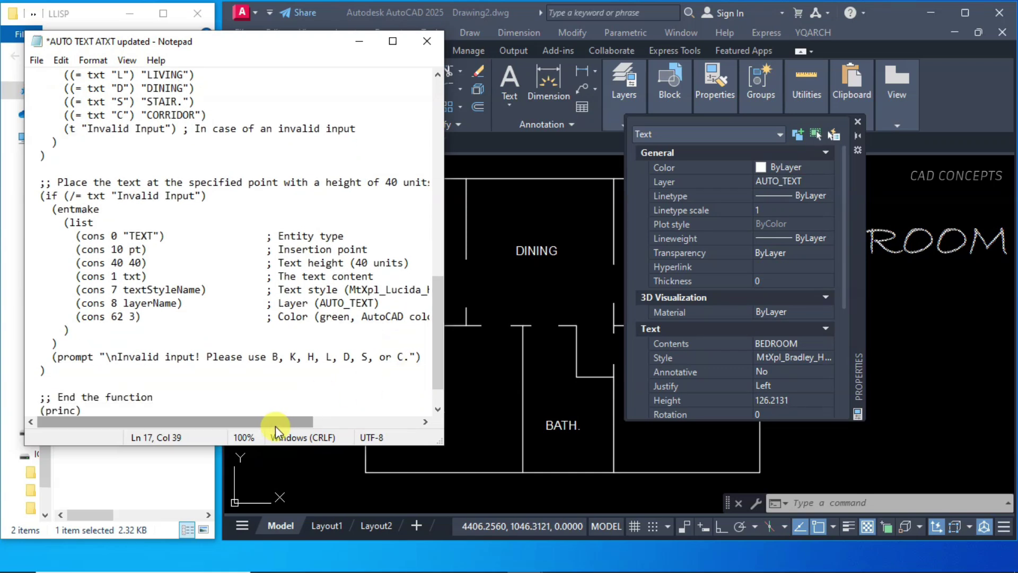
left_click_drag(272, 424, 301, 424)
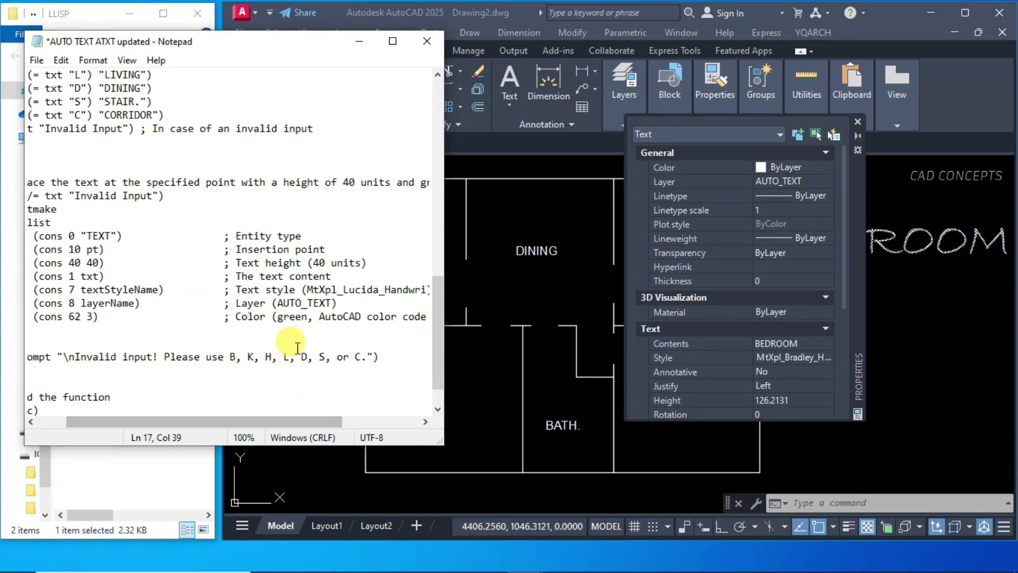
left_click_drag(292, 424, 308, 423)
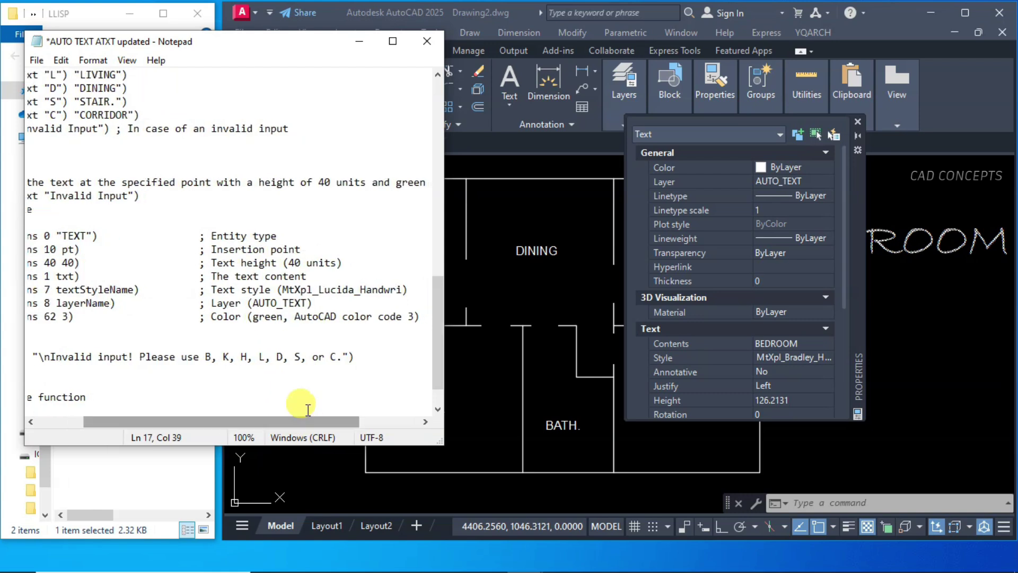
left_click_drag(284, 289, 404, 290)
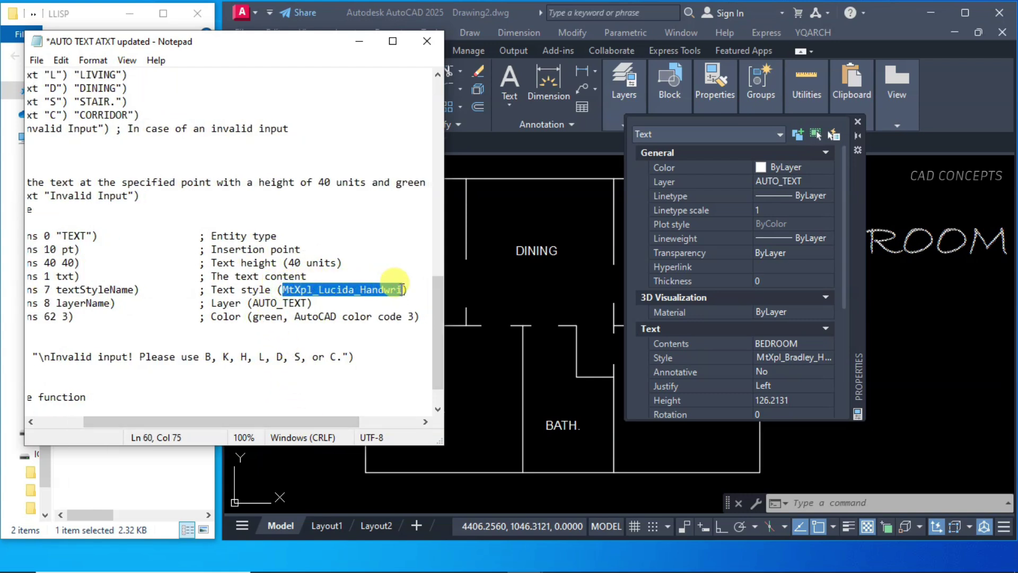
key("ctrl+v")
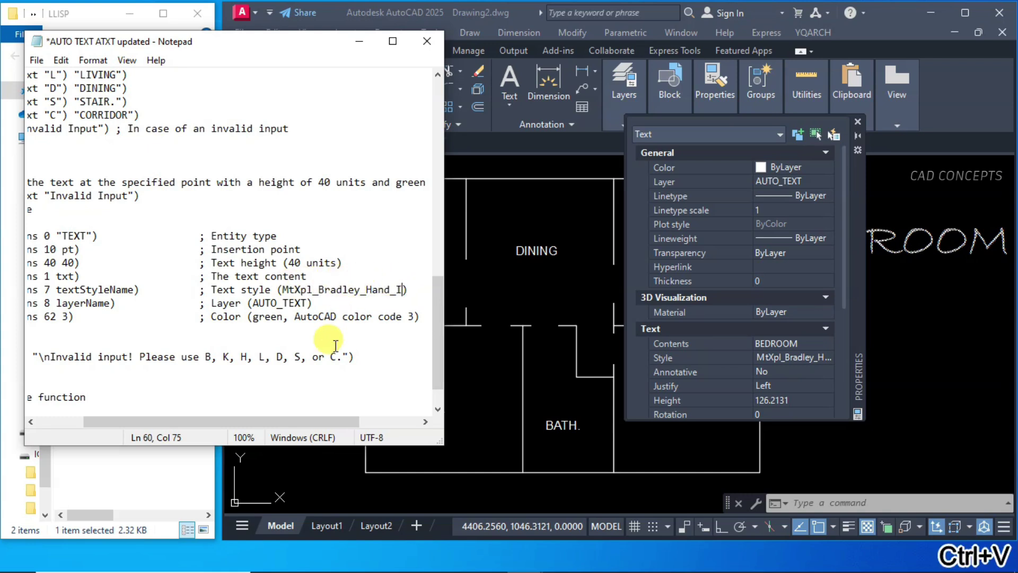
left_click_drag(290, 426, 289, 425)
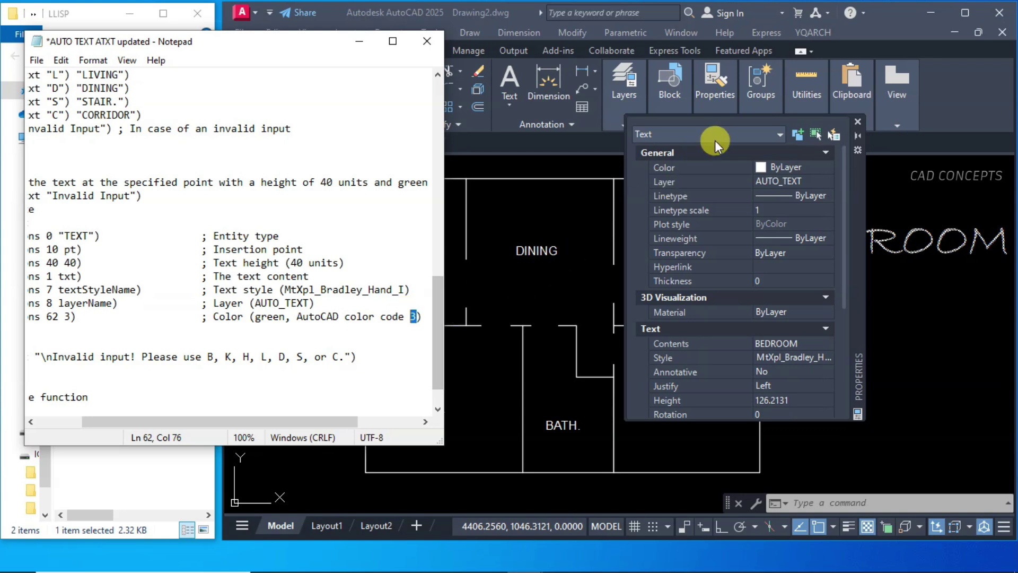
- Browse the Object Color index palette in AutoCAD, then return to the Notepad script
left_click(855, 122)
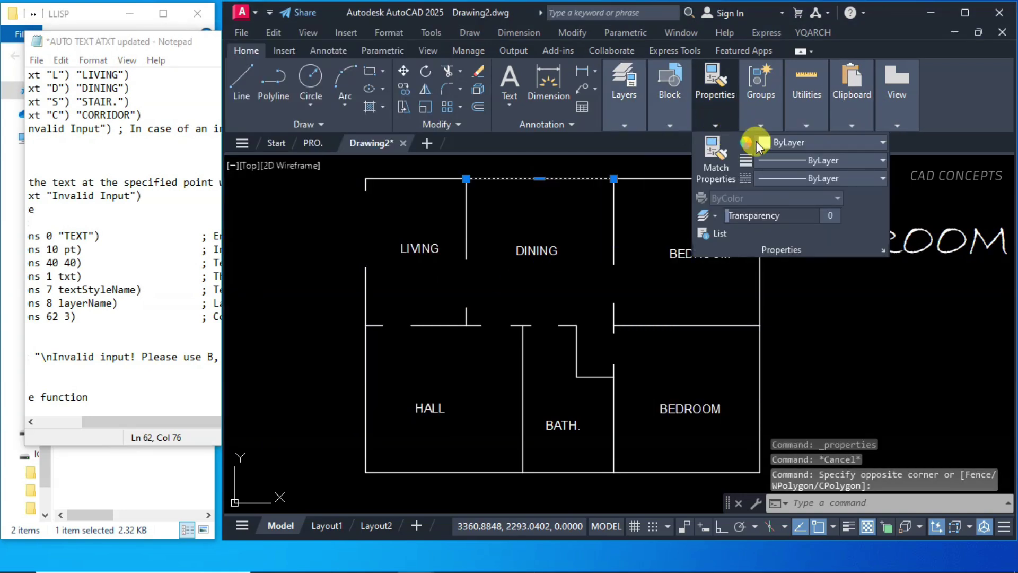
left_click(771, 147)
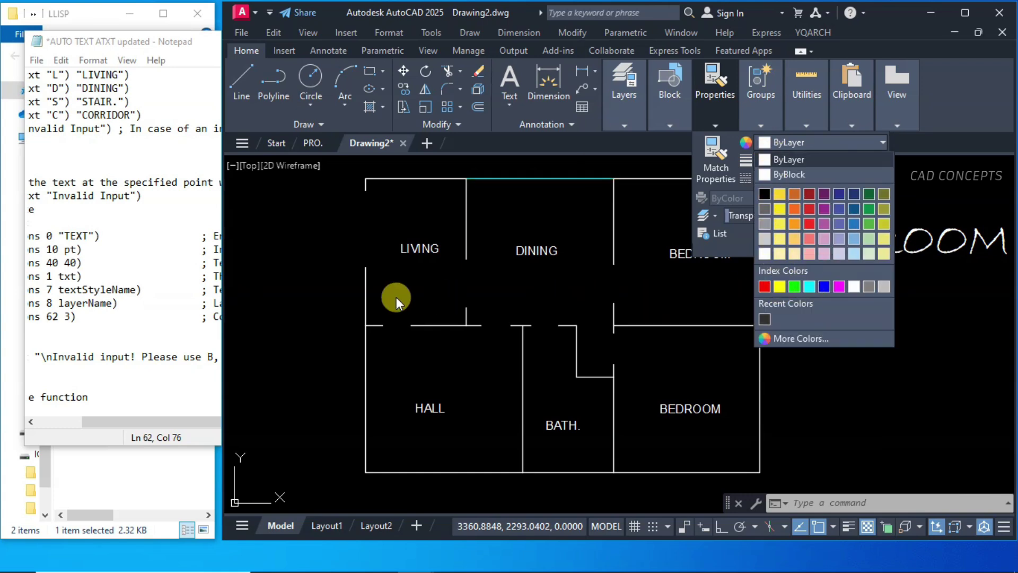
left_click(118, 316)
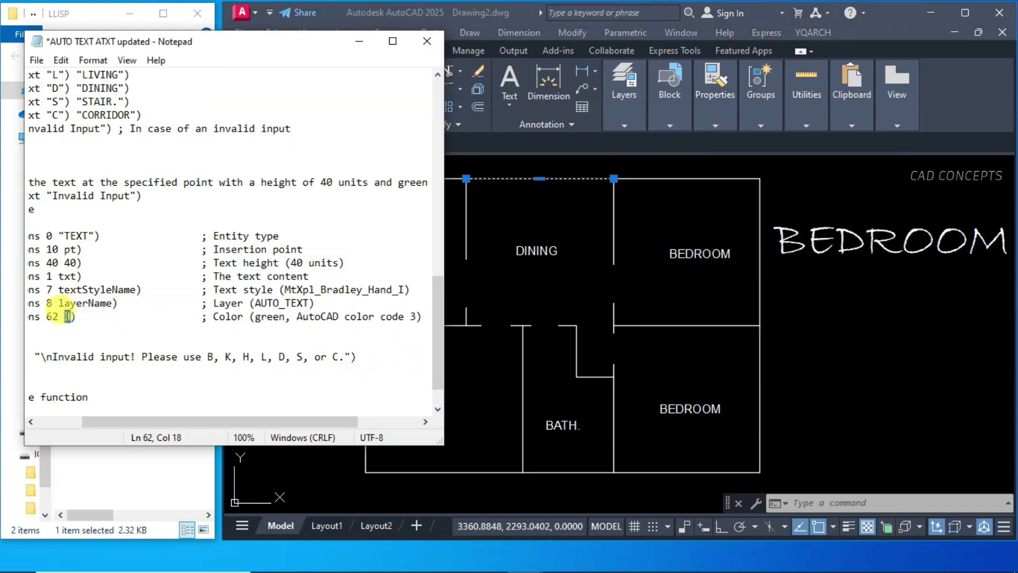
left_click_drag(109, 422, 77, 423)
type("4")
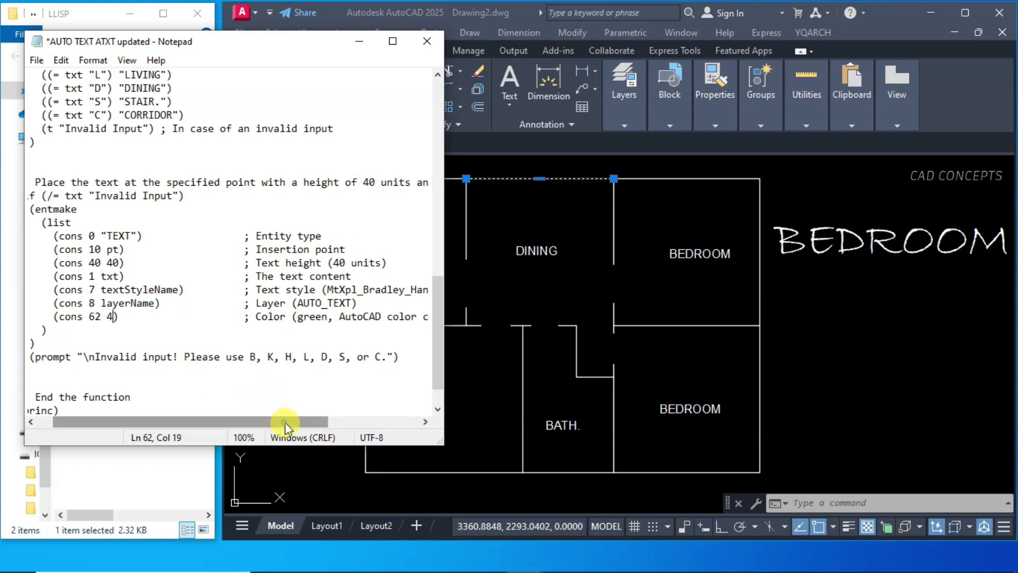
left_click_drag(284, 422, 352, 423)
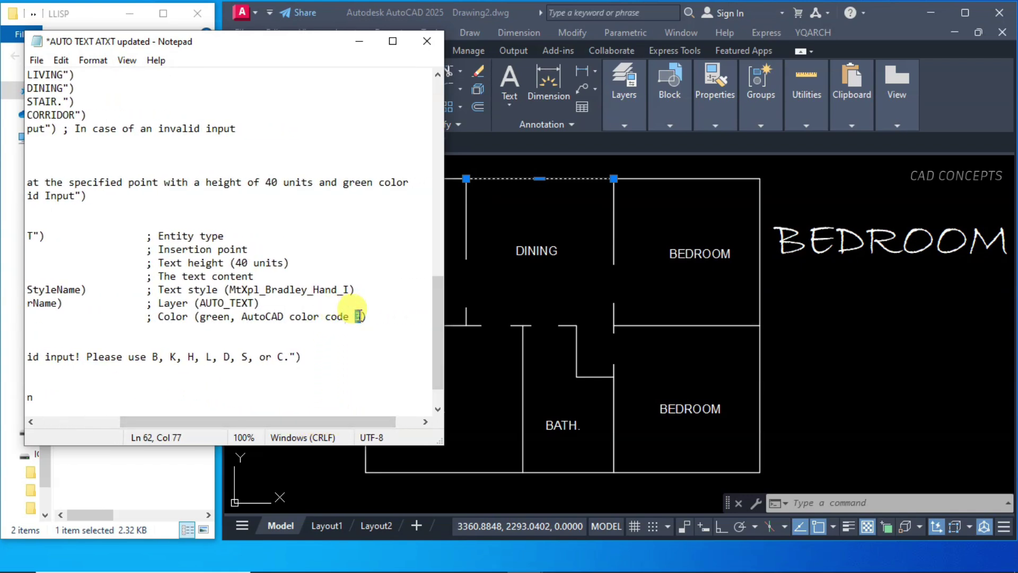
type("4")
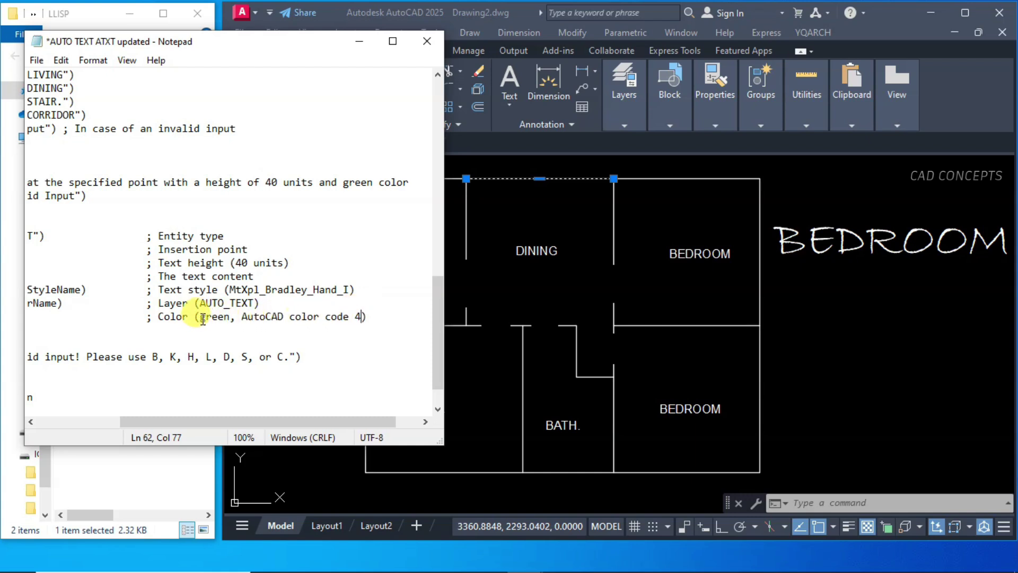
- Change colour code 3 to 4 and 'green' to 'cyan' throughout, then close Notepad
left_click_drag(202, 318, 227, 318)
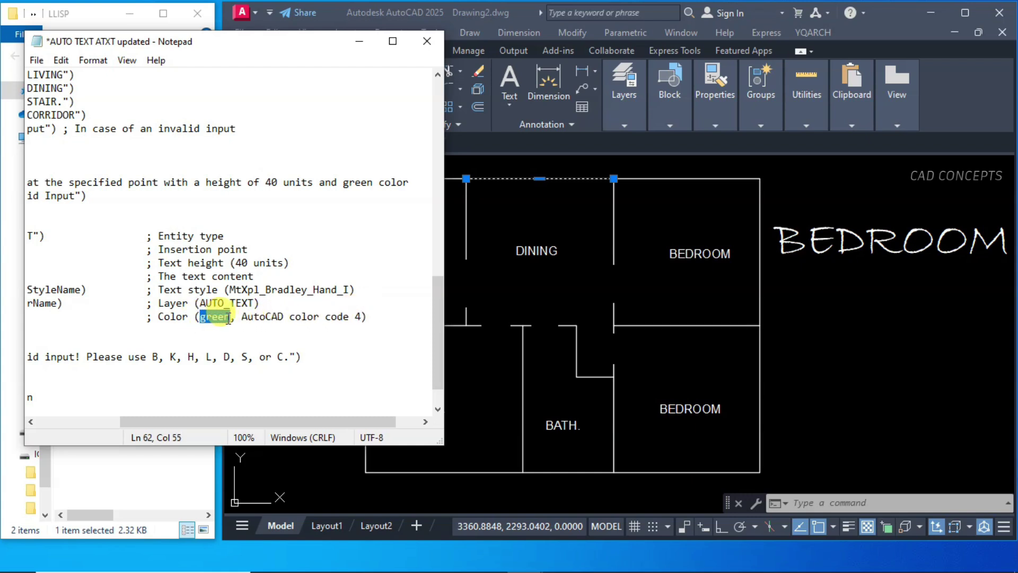
type("cyan")
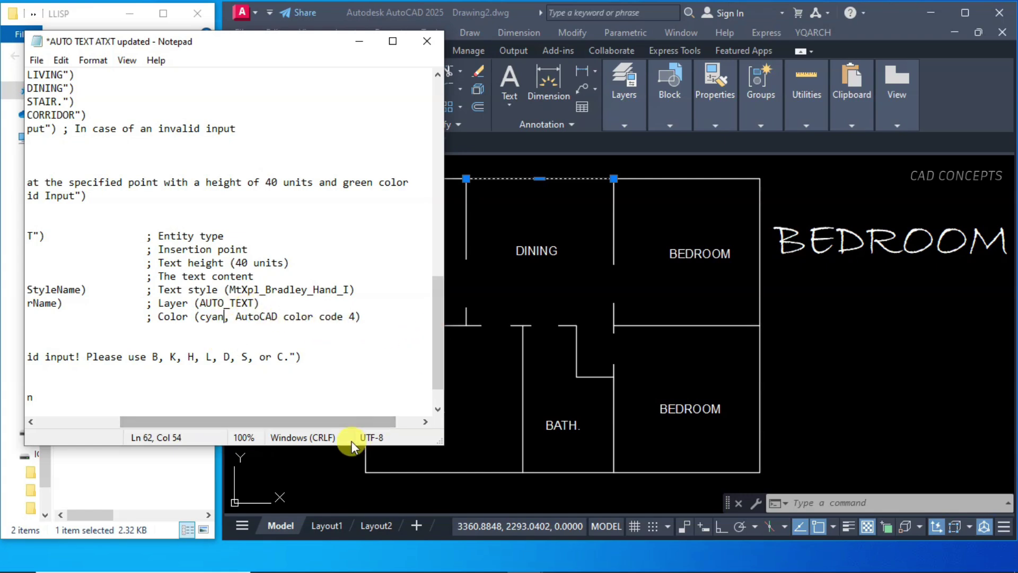
left_click_drag(353, 424, 257, 427)
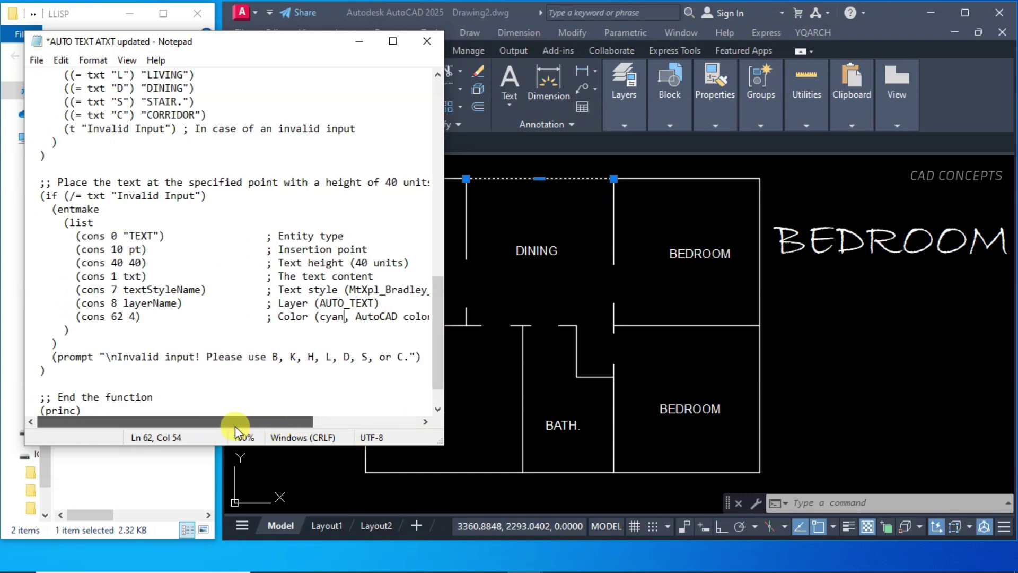
left_click_drag(435, 358, 441, 153)
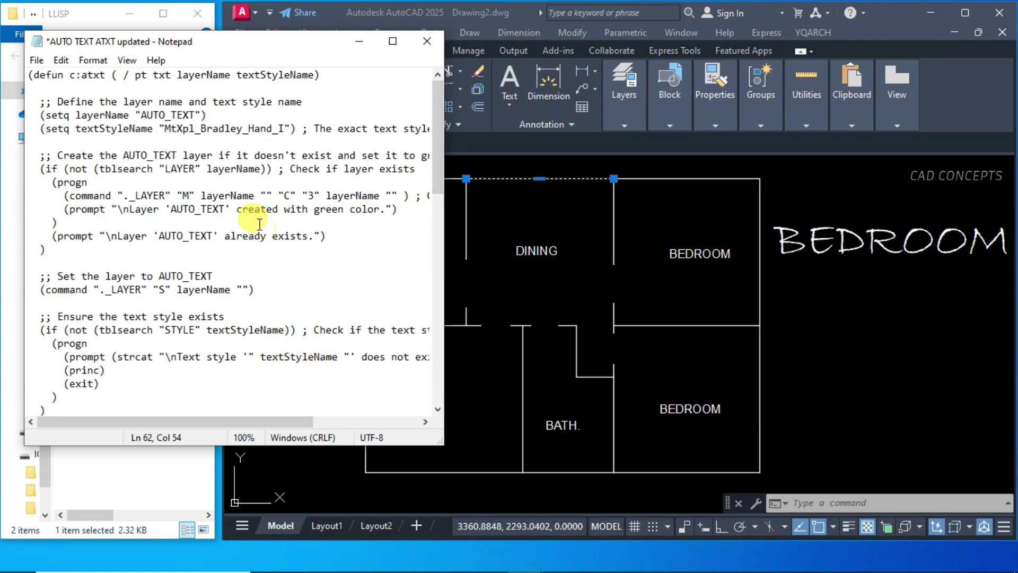
left_click_drag(316, 214, 341, 215)
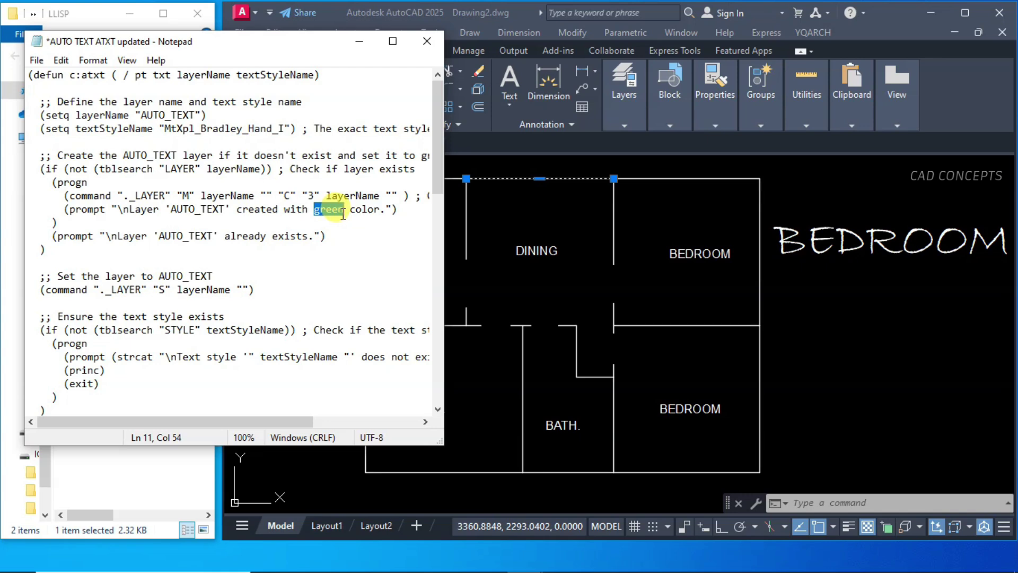
type("cya")
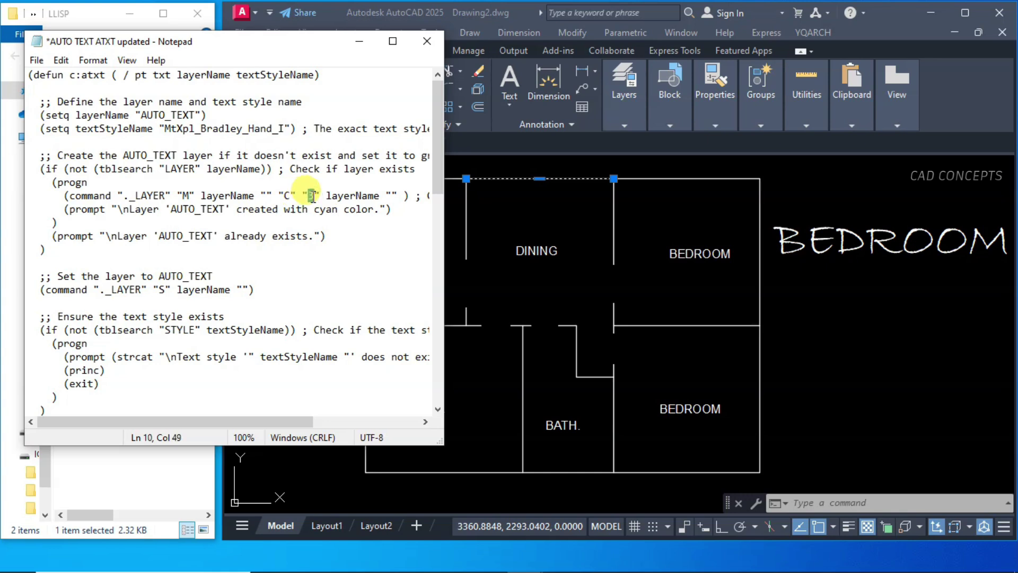
type("4")
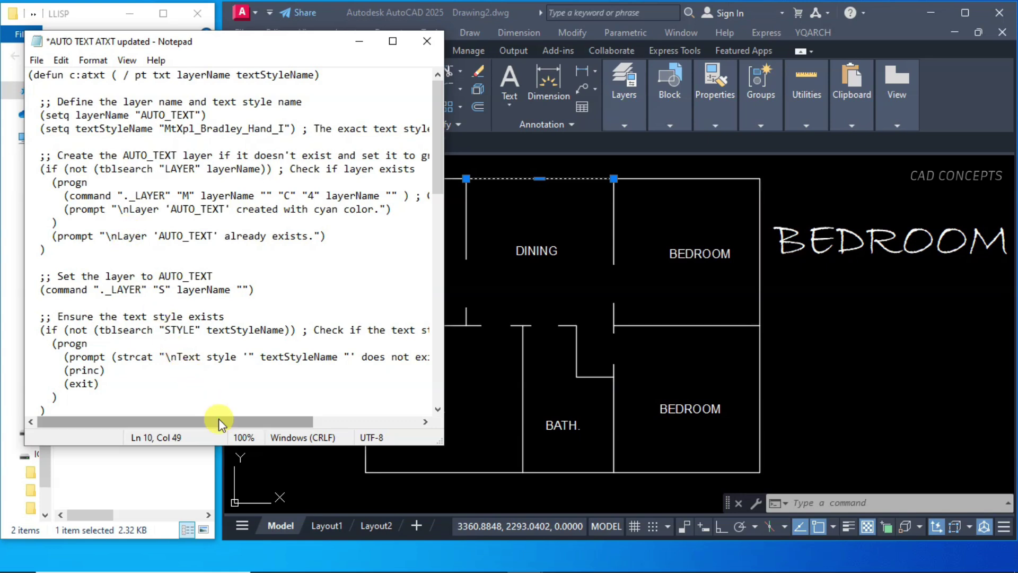
left_click_drag(219, 419, 292, 422)
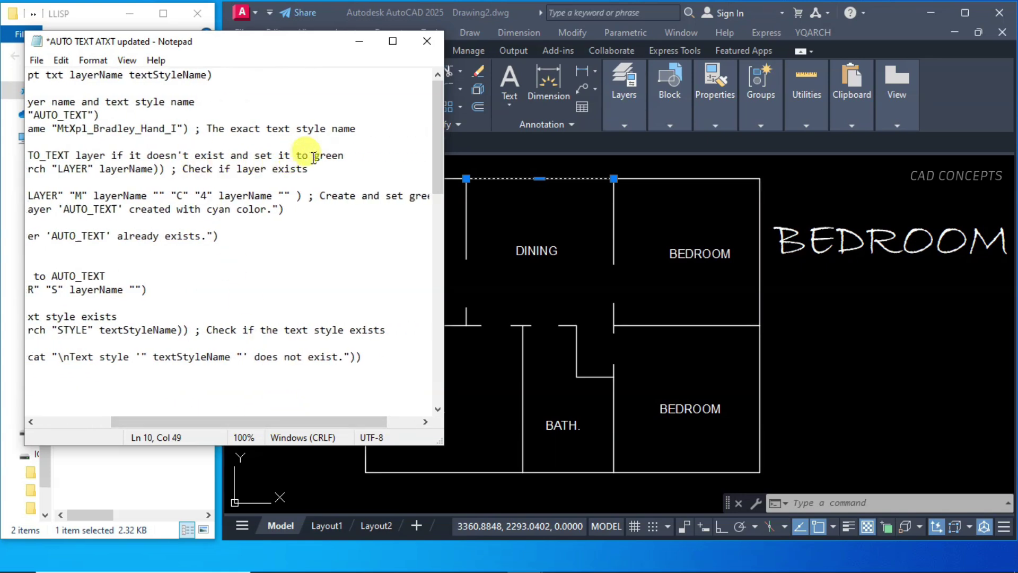
left_click_drag(314, 157, 343, 156)
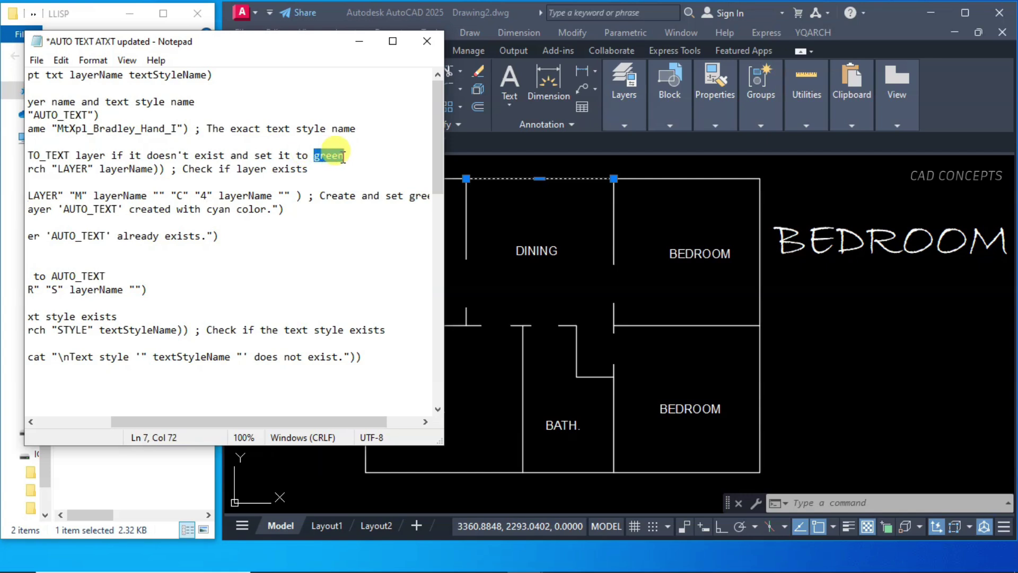
type("cya")
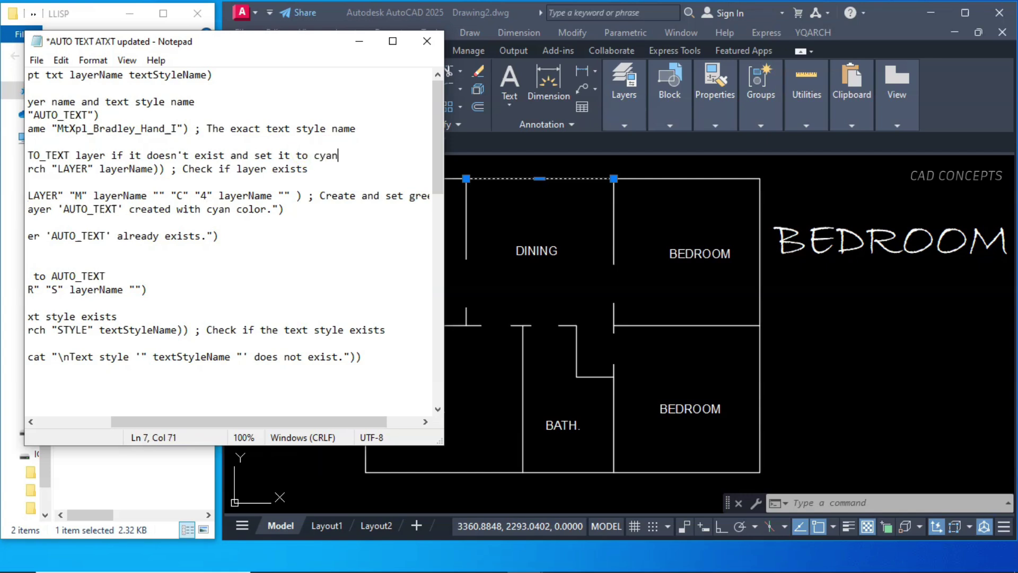
left_click_drag(657, 338, 657, 353)
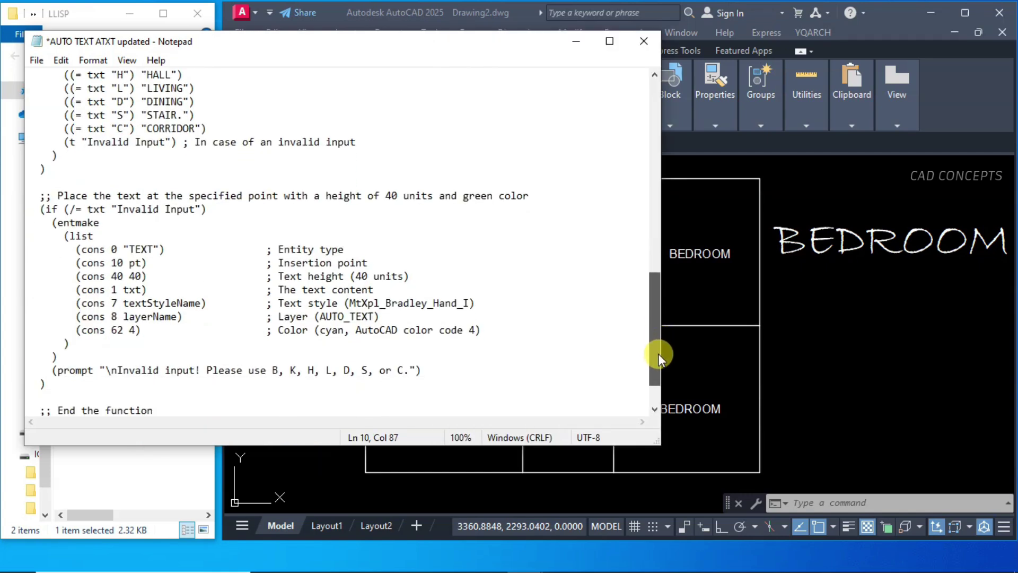
left_click_drag(658, 355, 658, 382)
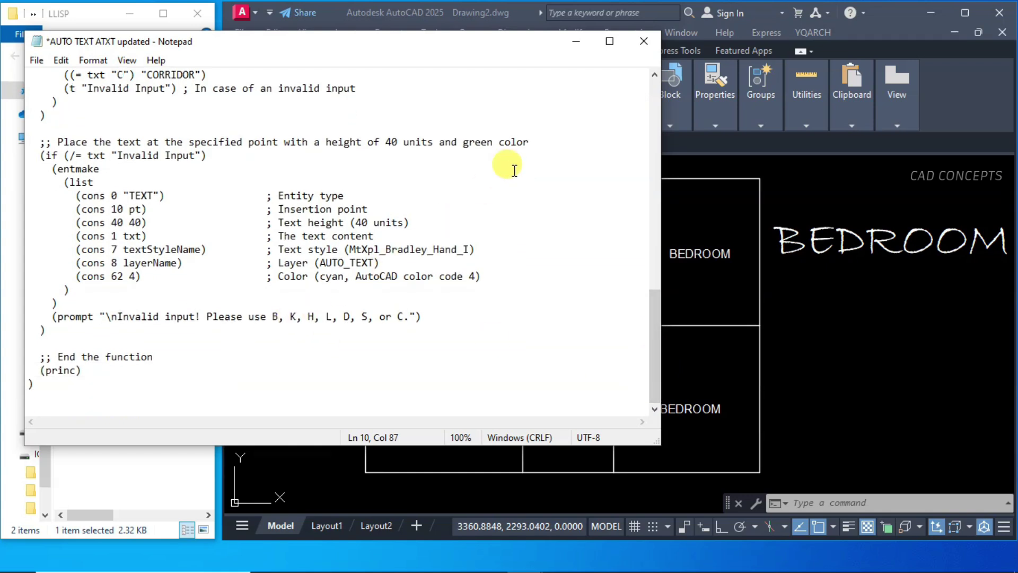
left_click(649, 44)
- Save the script and erase all six room labels via Select Similar
left_click(473, 309)
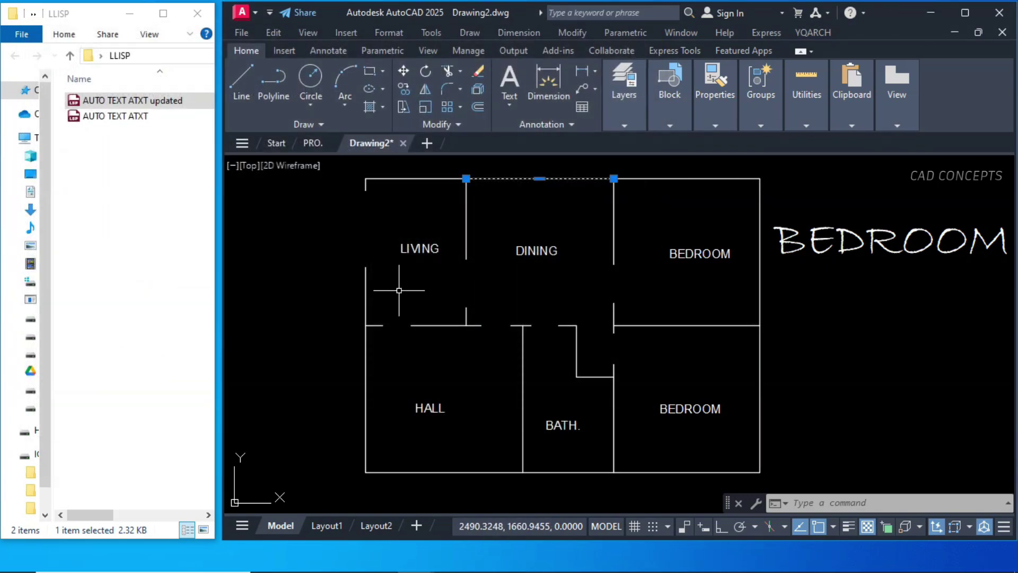
key("Escape")
key("Escape")
key("Escape")
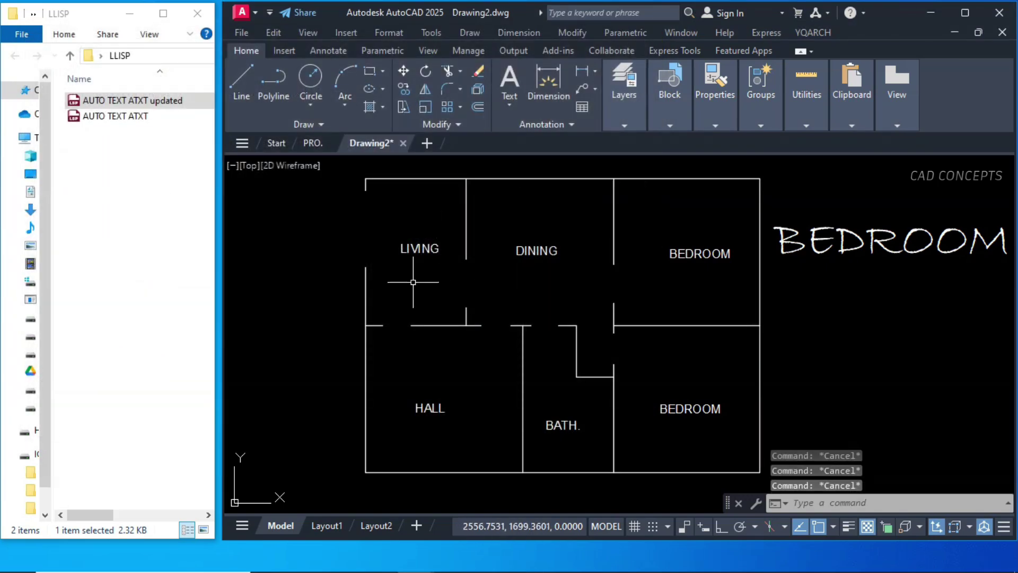
left_click(131, 178)
left_click(419, 249)
right_click(420, 248)
left_click(454, 432)
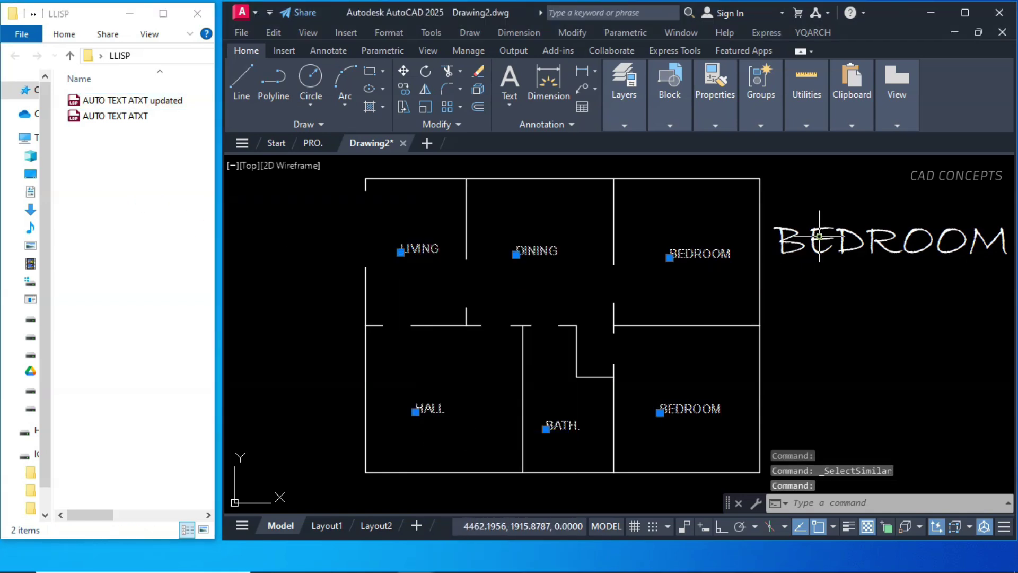
type("e")
key("Return")
left_click(132, 102)
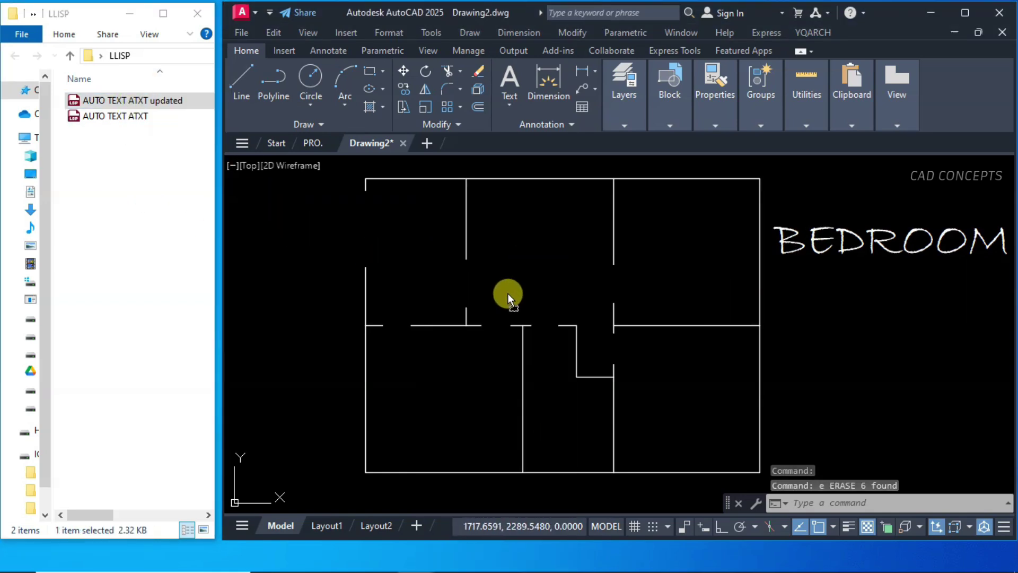
- Load the updated ATXT routine and place the LIVING, HALL and BATH. labels
left_click_drag(508, 294, 507, 294)
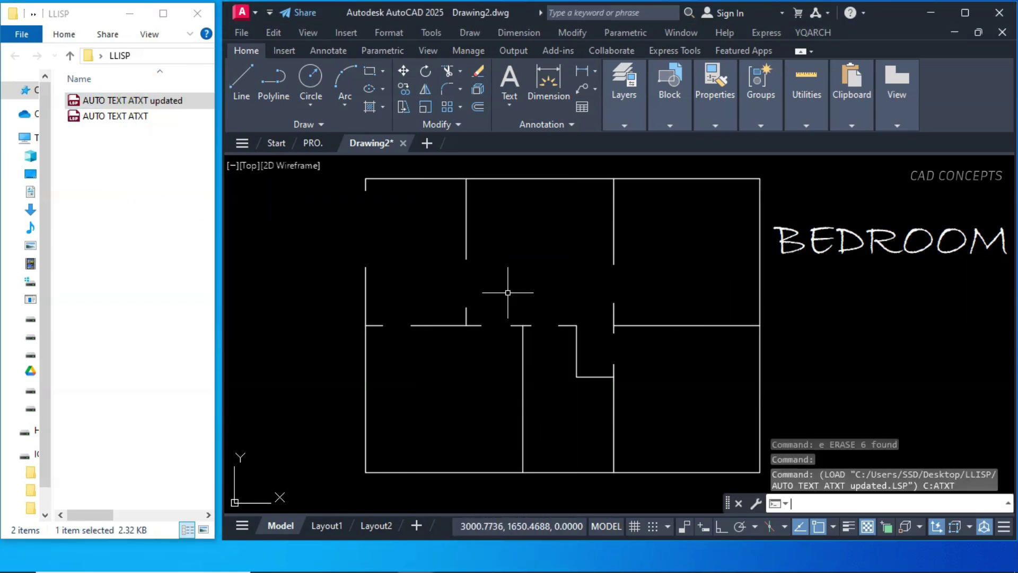
type("atxt")
key("Return")
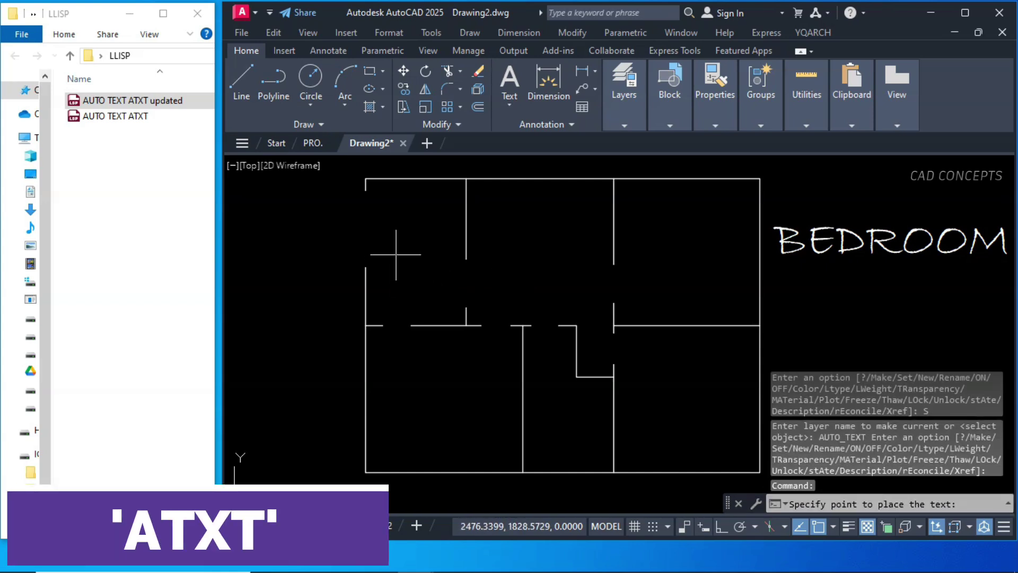
left_click(395, 254)
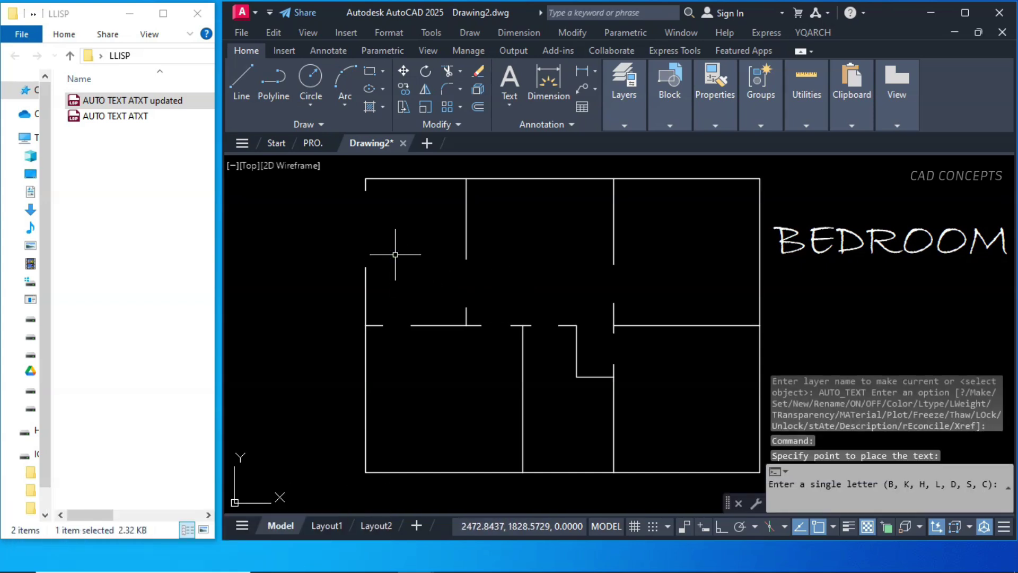
type("l")
key("Return")
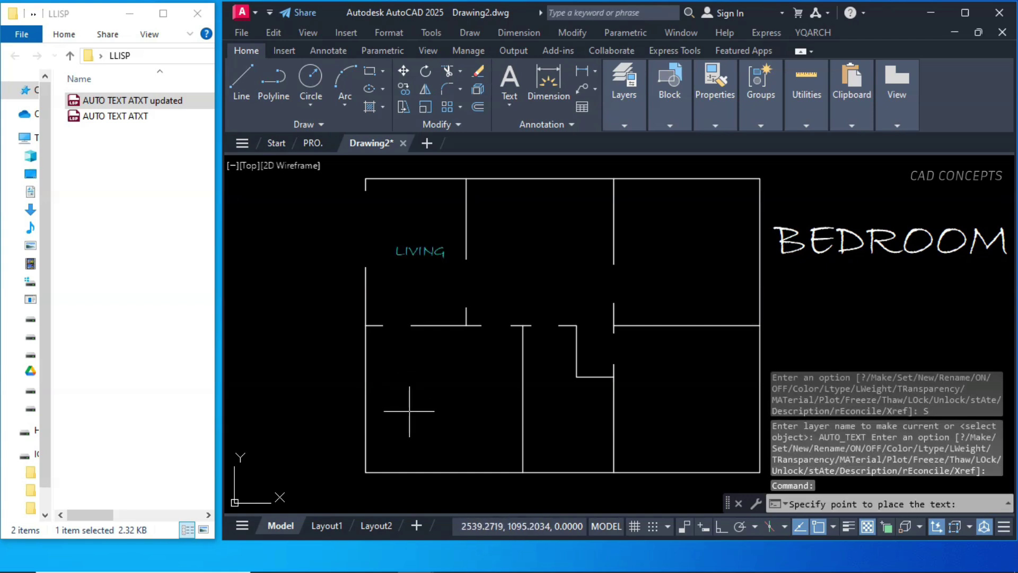
left_click(409, 411)
key("Return")
left_click(542, 425)
type("b")
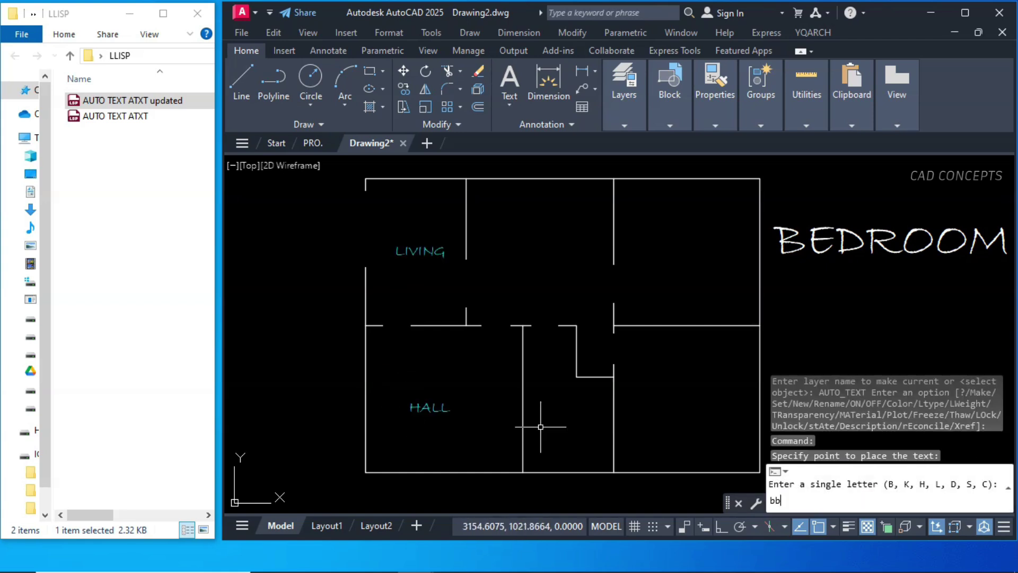
type("b")
key("Return")
key("Return")
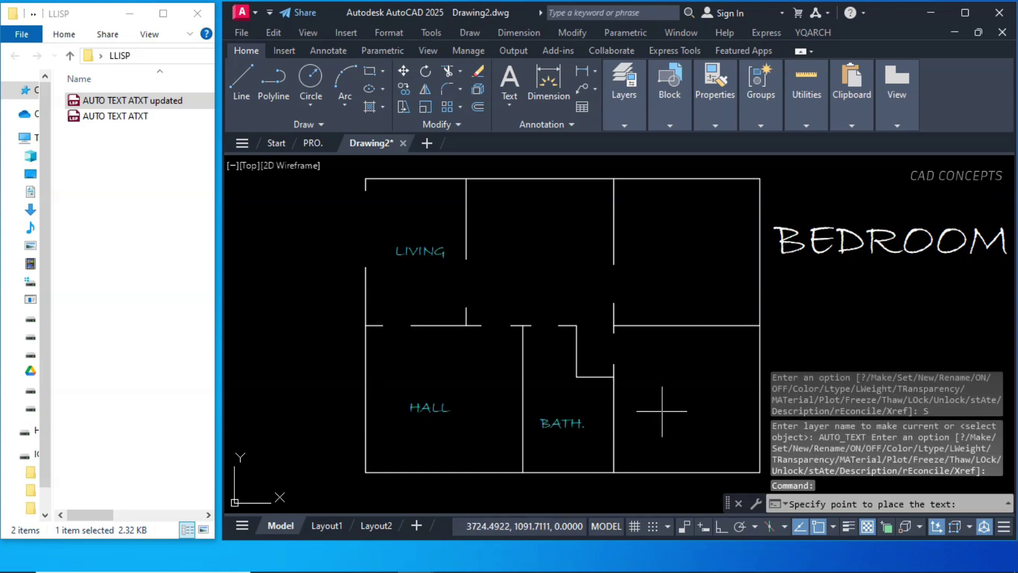
- Place the lower and upper BEDROOM labels and the DINING label
left_click(654, 410)
type("s")
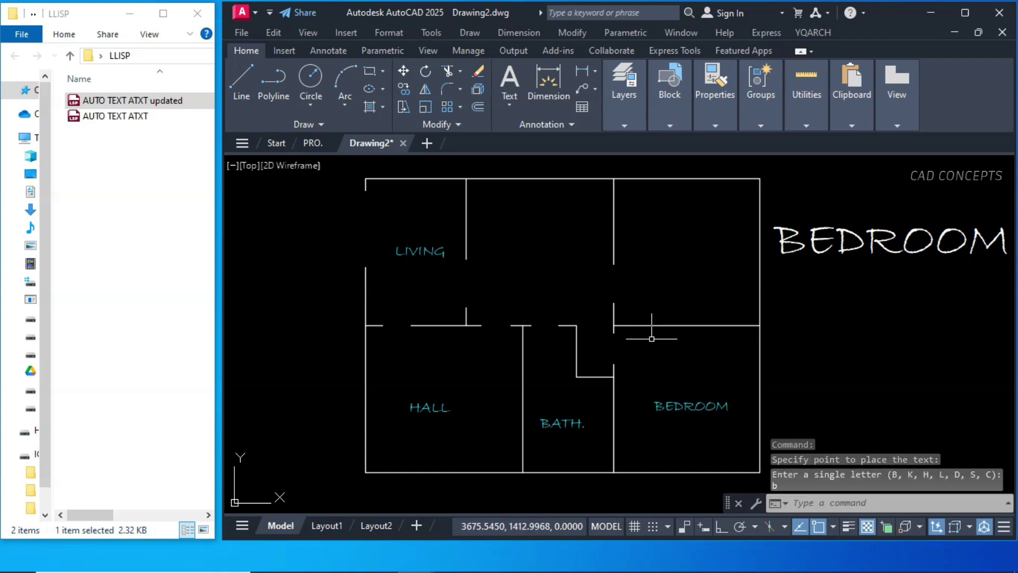
key("Return")
left_click(662, 254)
type("s")
key("Return")
key("Return")
left_click(517, 253)
type("d")
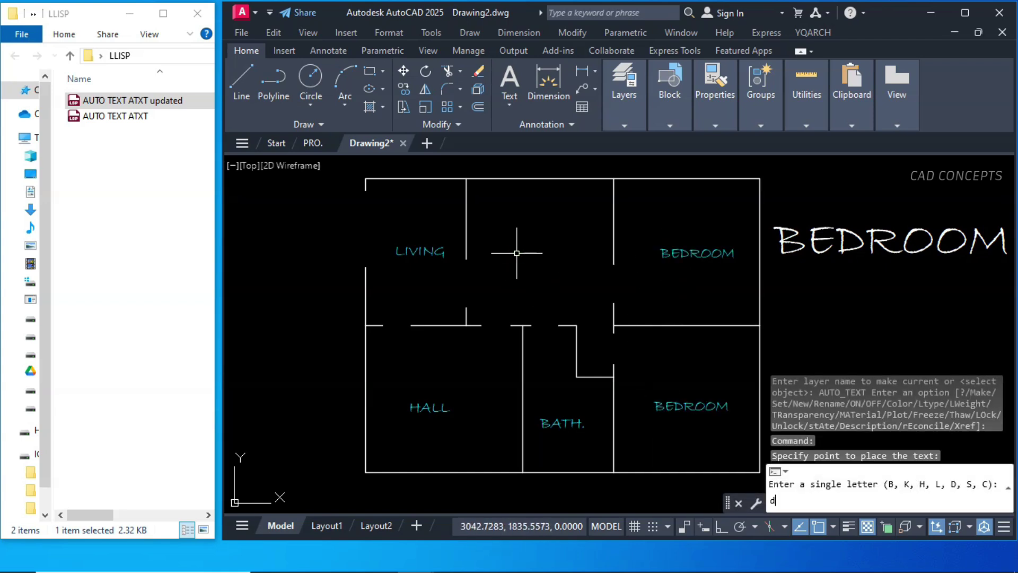
key("Return")
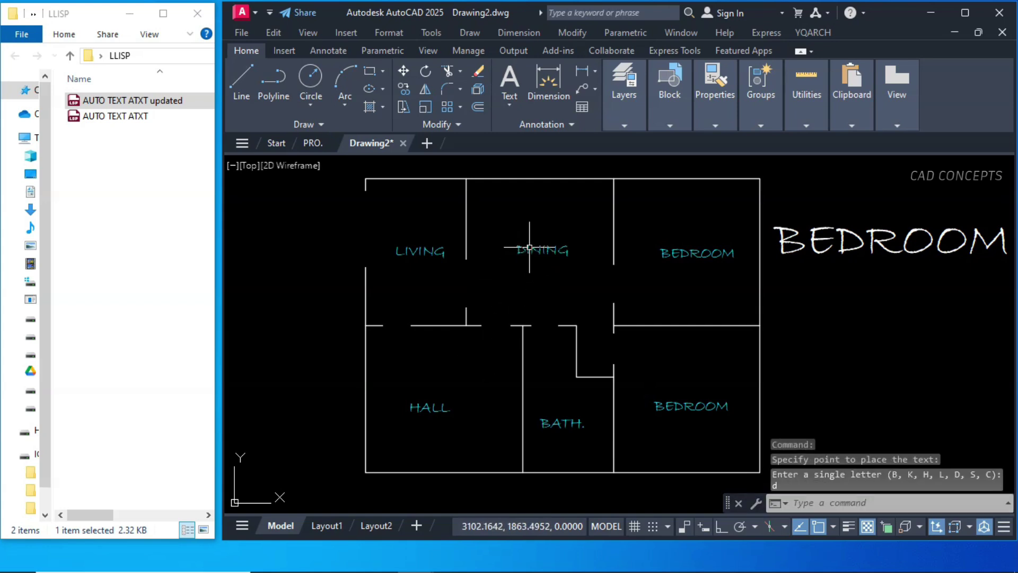
scroll(397, 251, "up", 3)
scroll(394, 248, "up", 2)
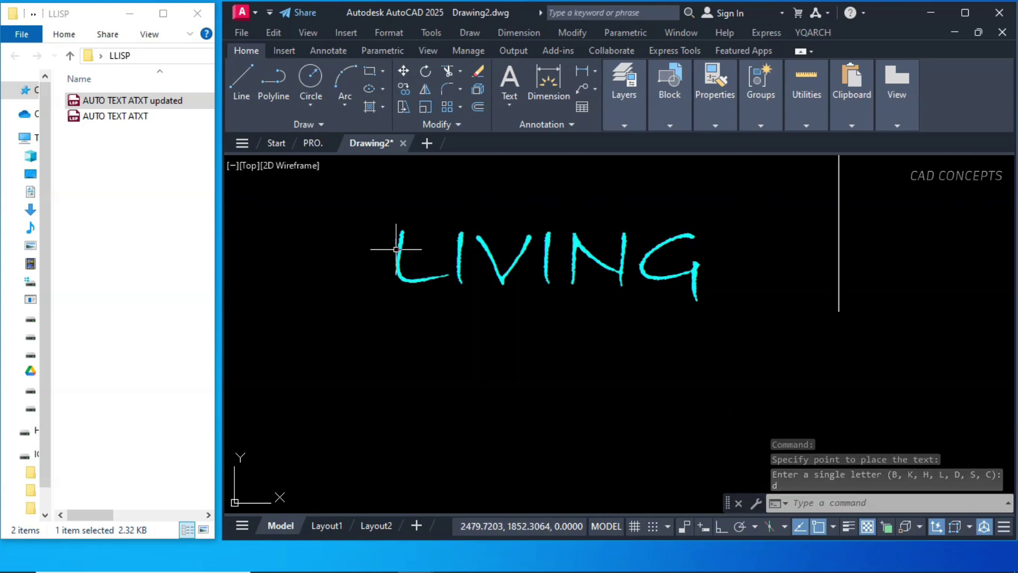
scroll(373, 255, "down", 2)
scroll(375, 255, "down", 3)
scroll(593, 271, "up", 2)
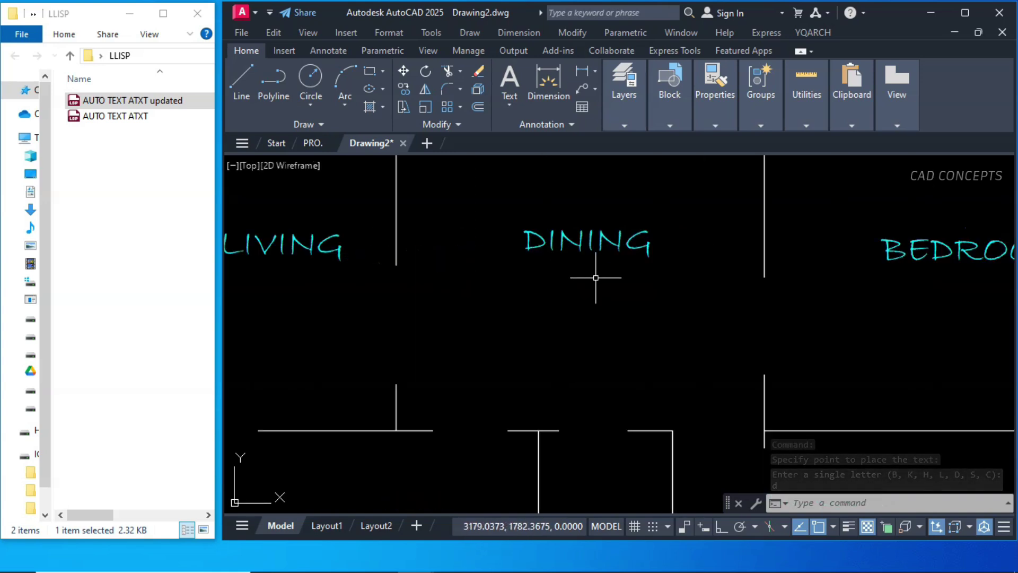
scroll(557, 251, "down", 4)
scroll(681, 258, "up", 2)
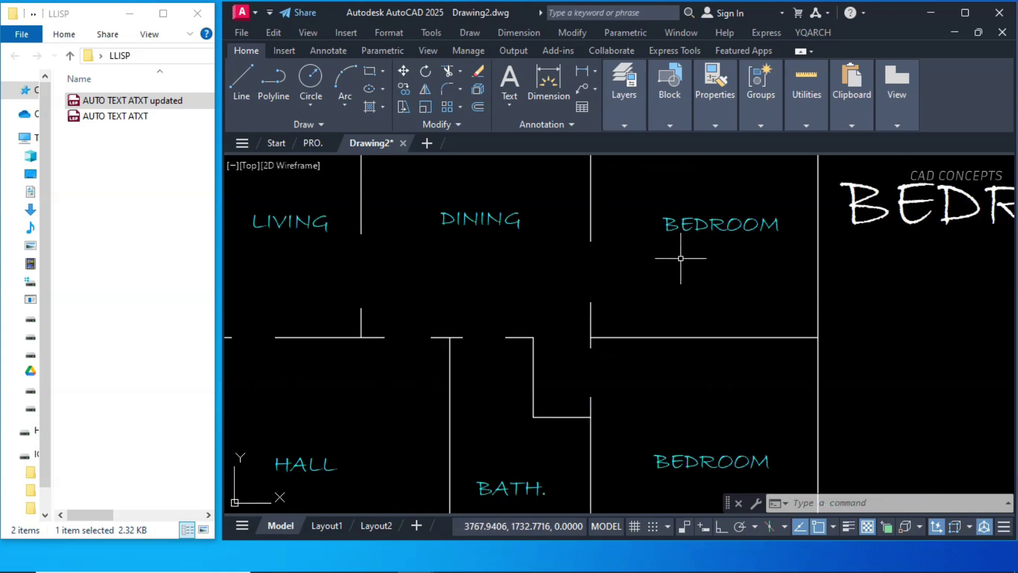
scroll(680, 257, "down", 2)
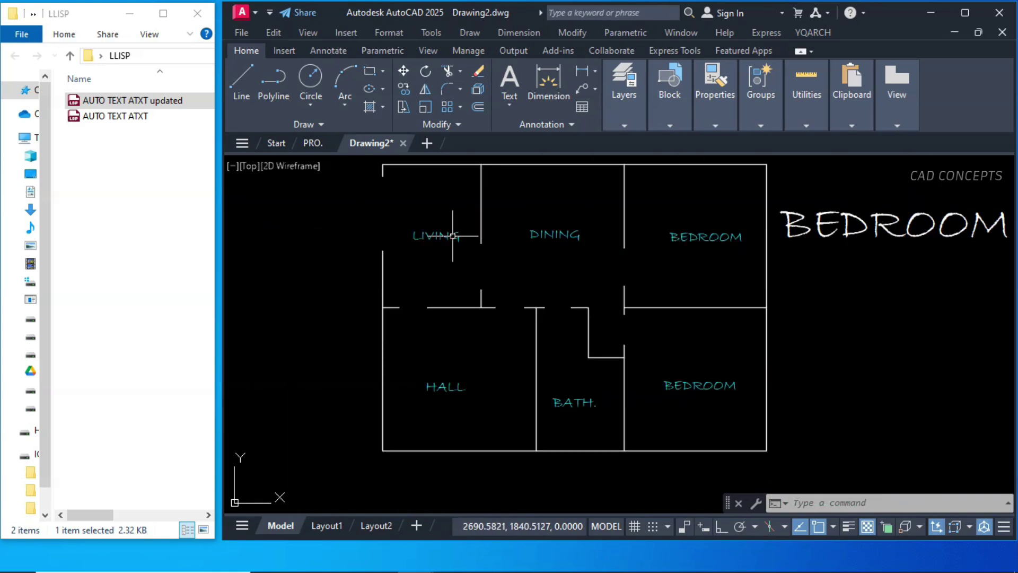
- Expand the Layers panel and select the DINING, both BEDROOM and BATH. labels
left_click(622, 124)
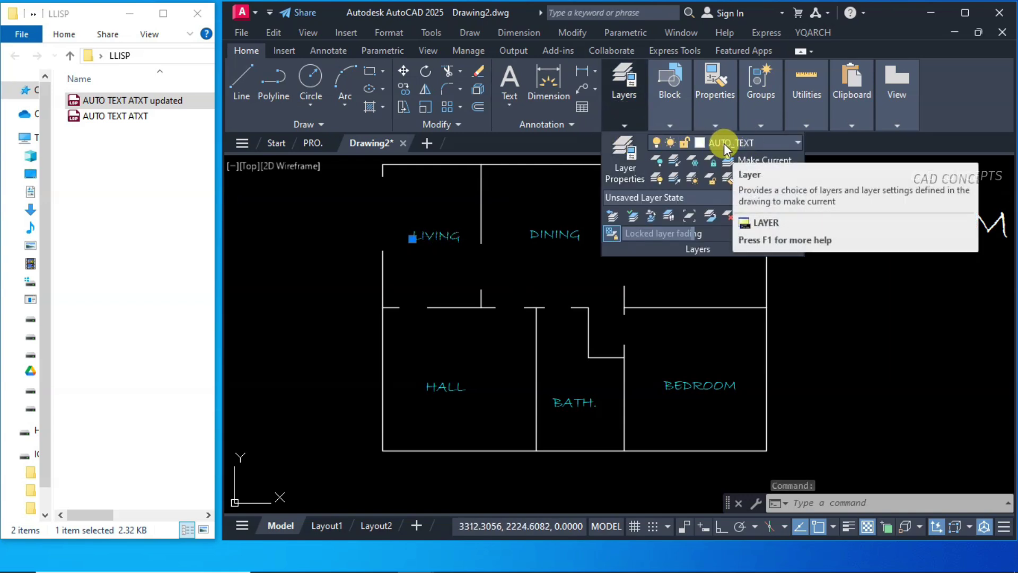
left_click(557, 229)
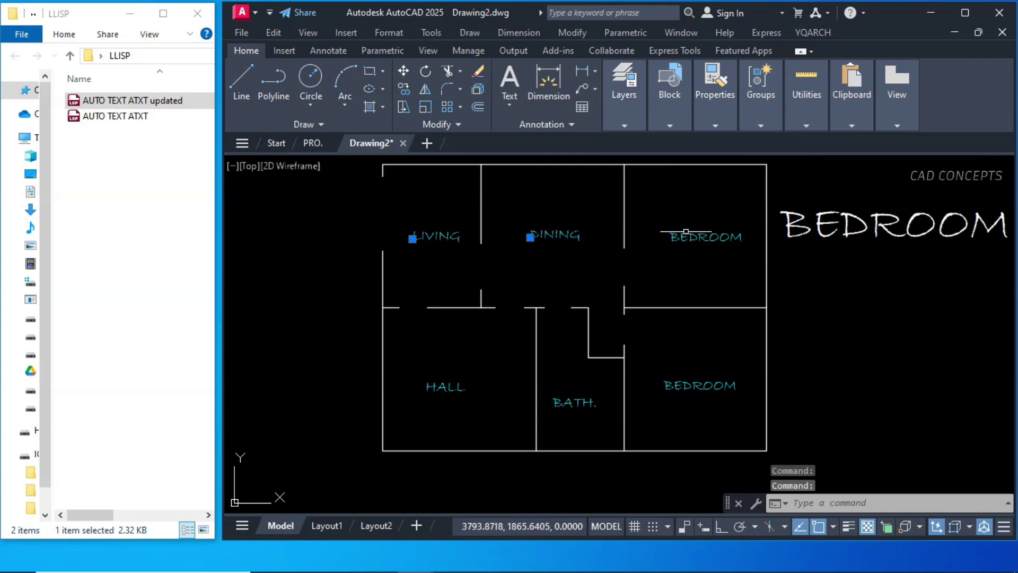
left_click(685, 236)
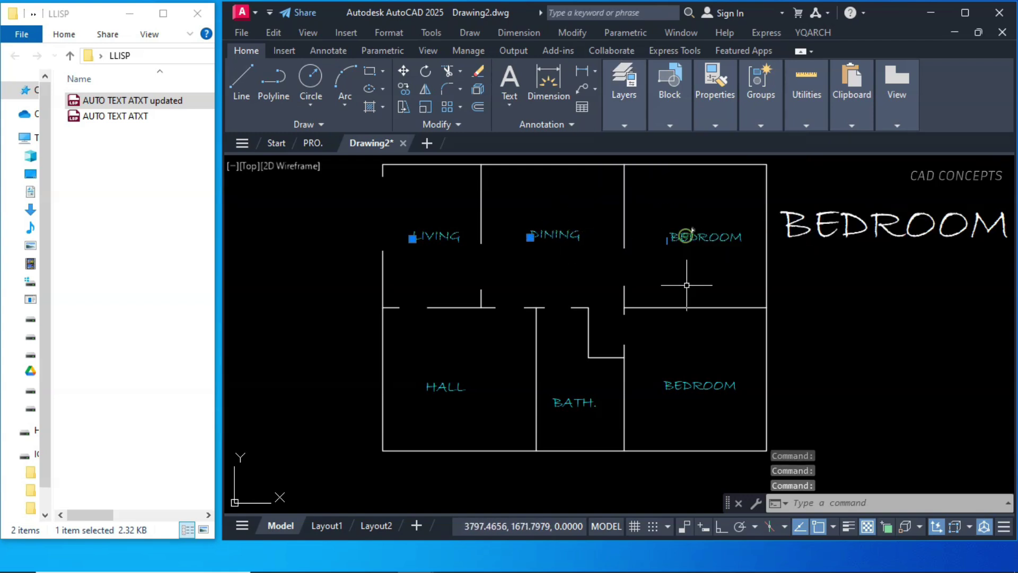
left_click(686, 380)
left_click(603, 400)
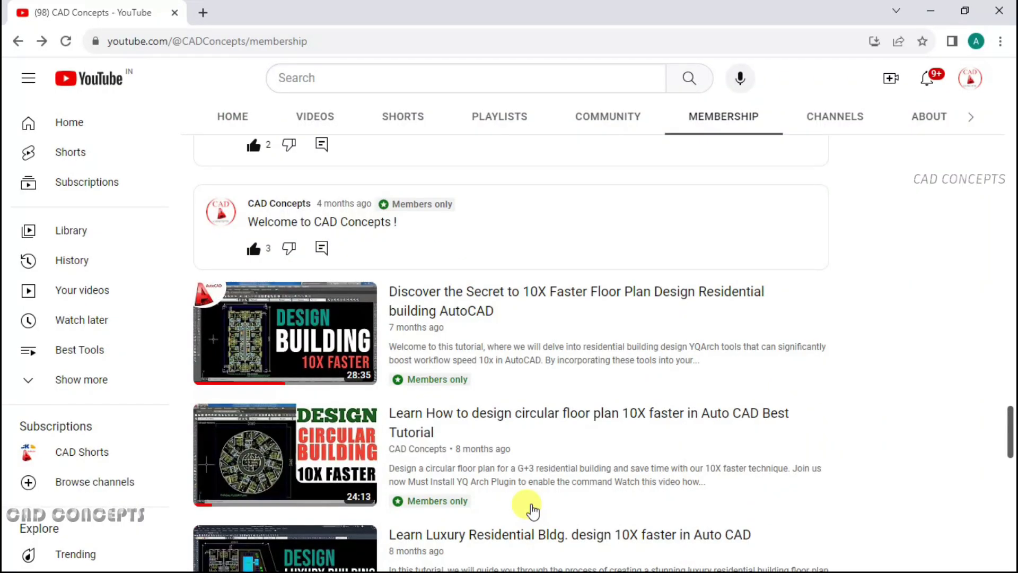
scroll(530, 509, "down", 5)
scroll(572, 512, "up", 10)
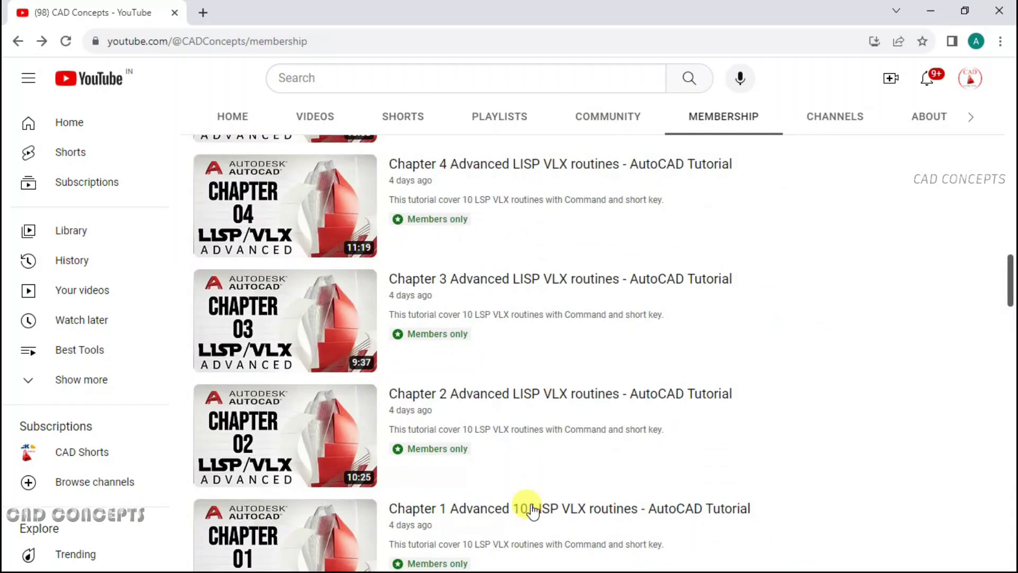
scroll(531, 509, "down", 10)
scroll(531, 510, "up", 10)
scroll(530, 509, "down", 8)
scroll(532, 509, "up", 3)
scroll(898, 470, "up", 10)
scroll(618, 514, "down", 5)
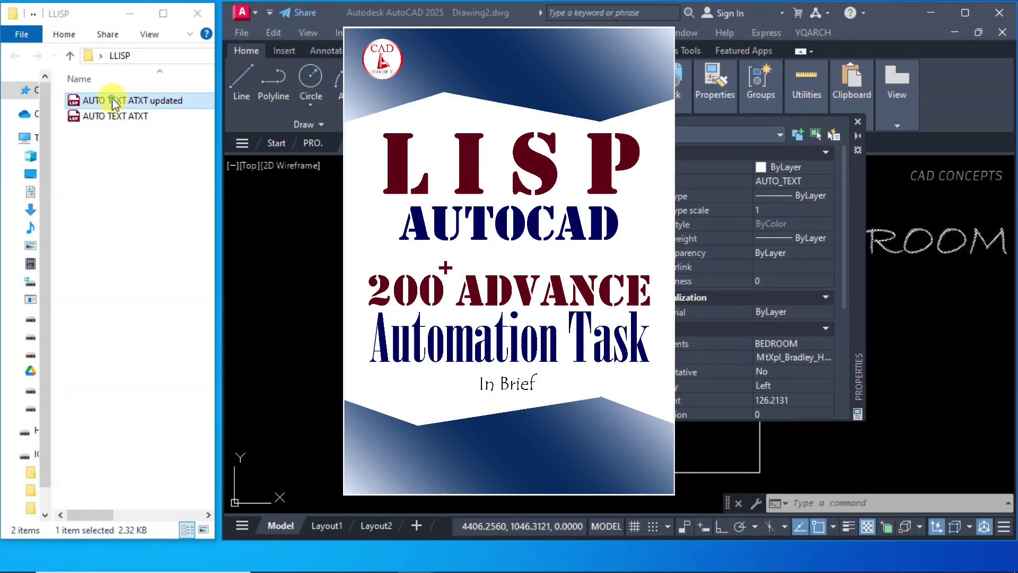